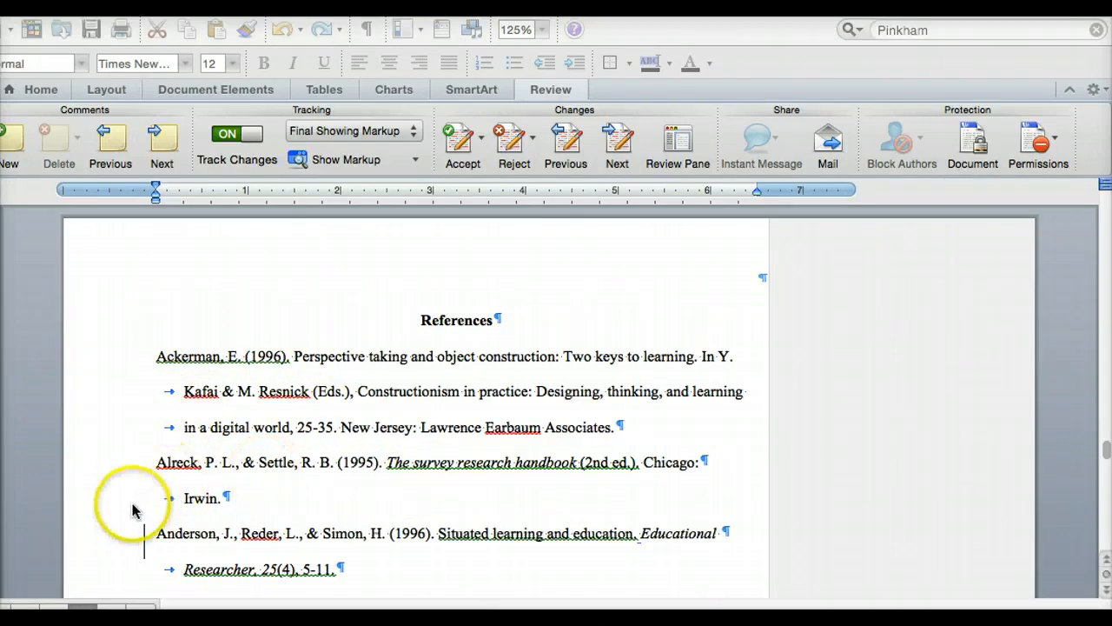
Step: Delete the tabs starting the second lines of the first three references and restore the space after "In Y." in the first one
{"action": "left_click", "coordinate": [184, 500]}
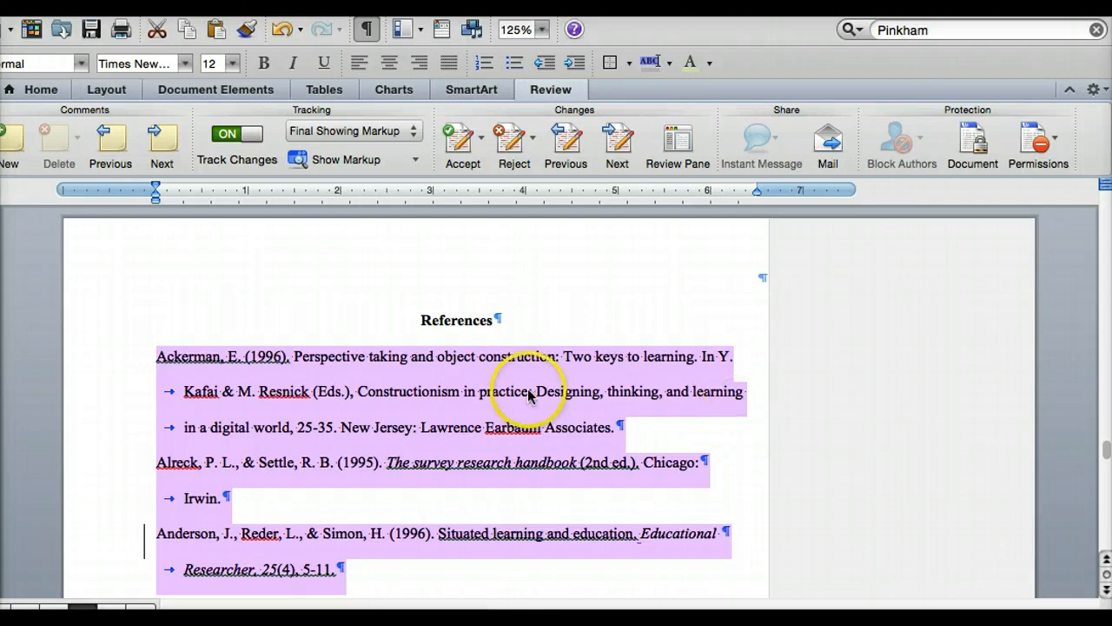
{"action": "left_click", "coordinate": [184, 393]}
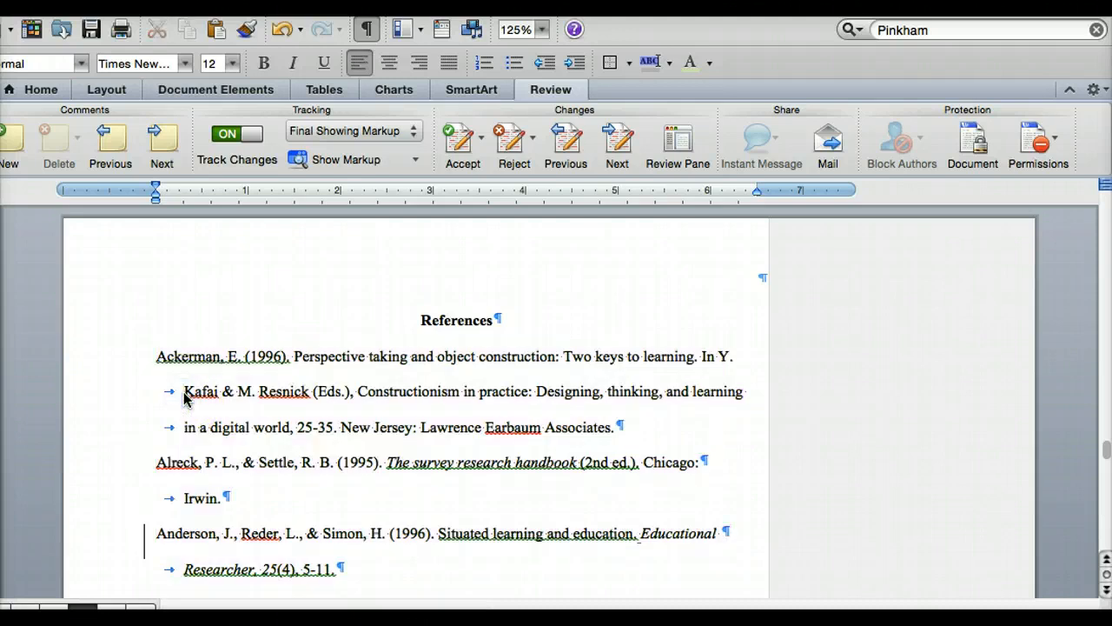
{"action": "key", "text": "BackSpace"}
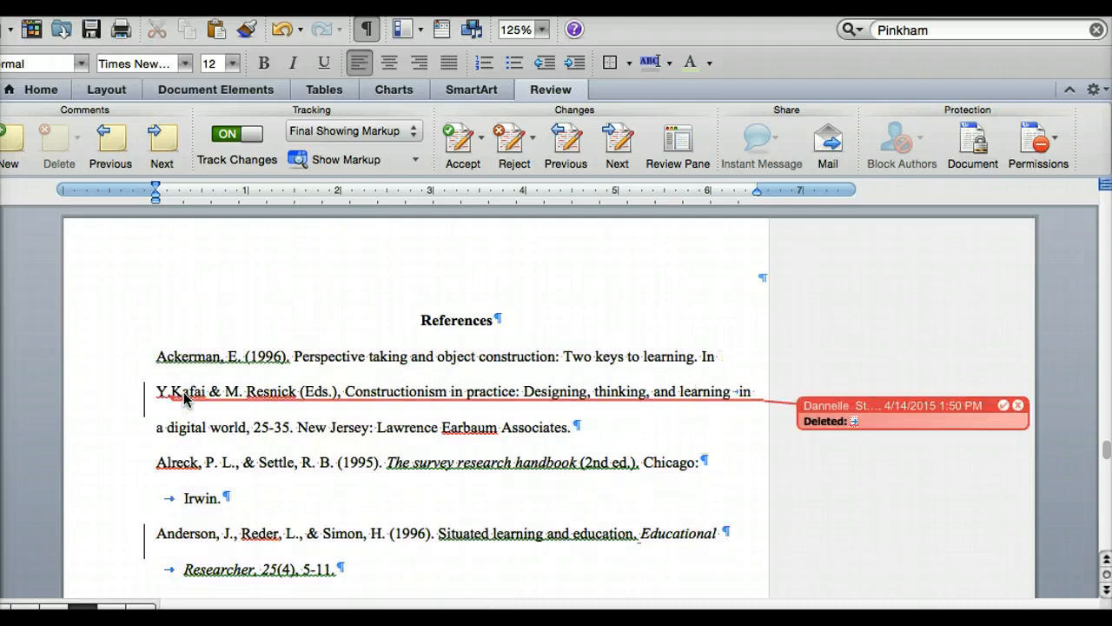
{"action": "left_click", "coordinate": [184, 498]}
{"action": "key", "text": "BackSpace"}
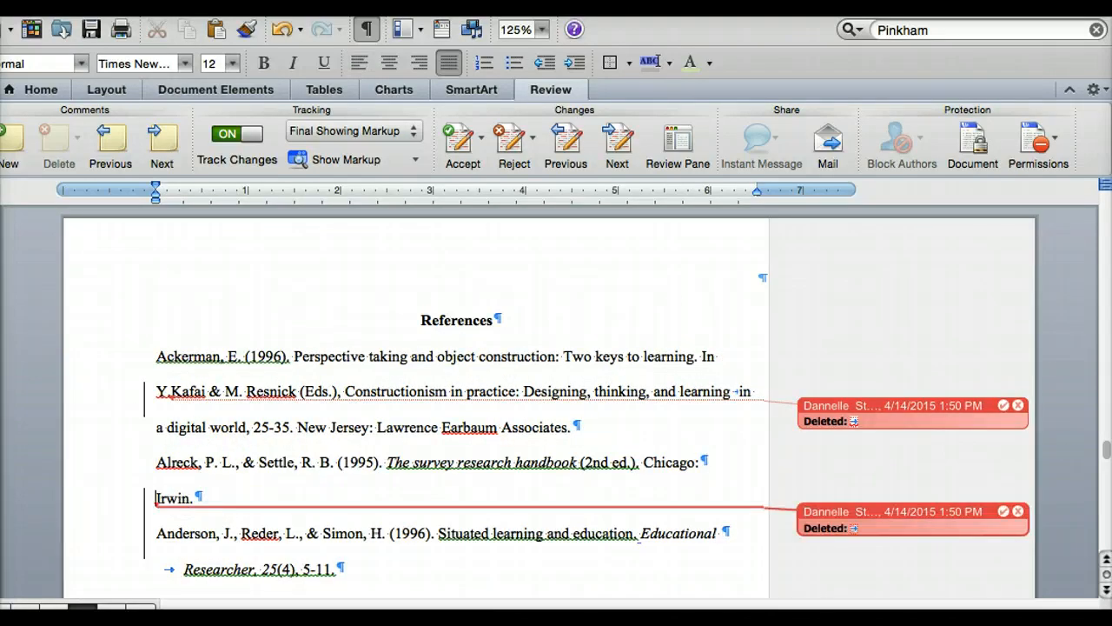
{"action": "left_click", "coordinate": [185, 568]}
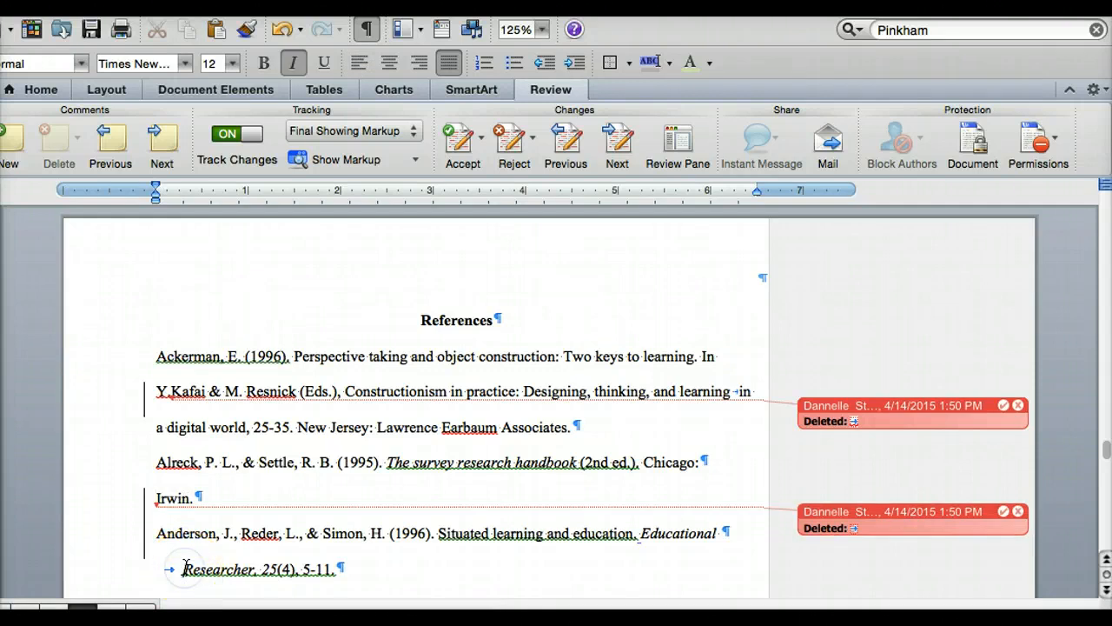
{"action": "key", "text": "BackSpace"}
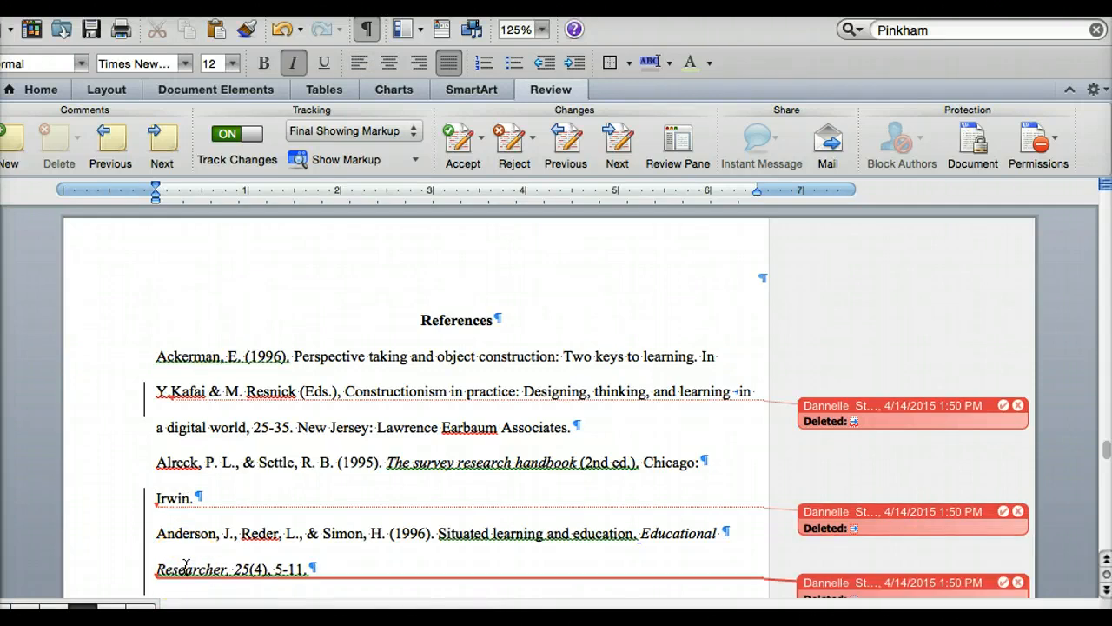
{"action": "left_click", "coordinate": [169, 396]}
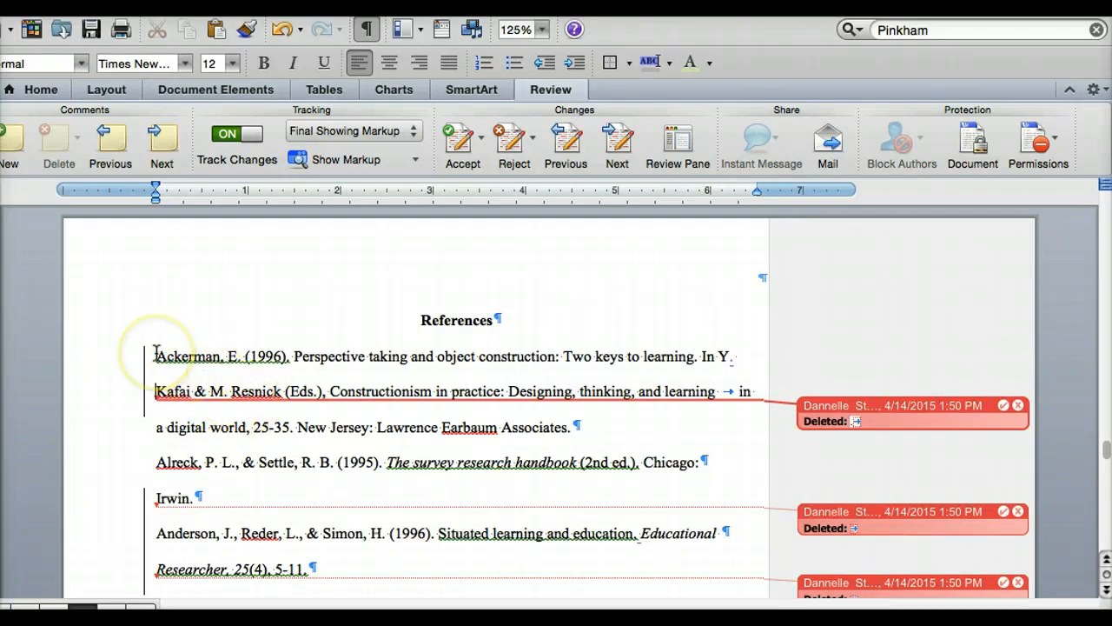
Step: Apply a 0.3" hanging indent to the first three references under the References heading
{"action": "left_click_drag", "start_coordinate": [157, 354], "coordinate": [336, 566]}
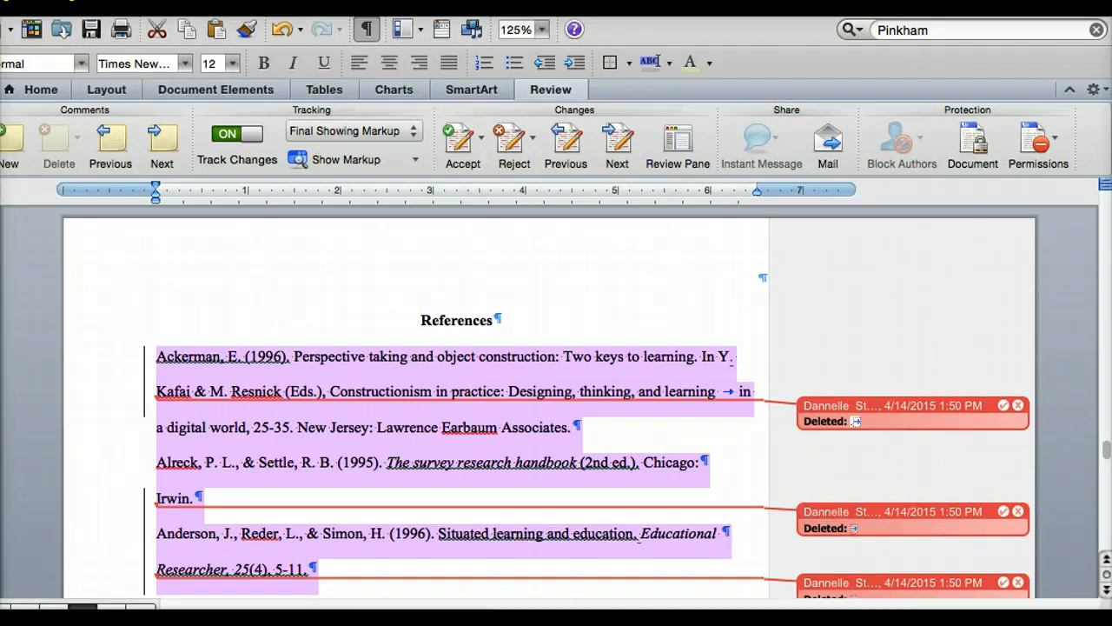
{"action": "left_click", "coordinate": [295, 1]}
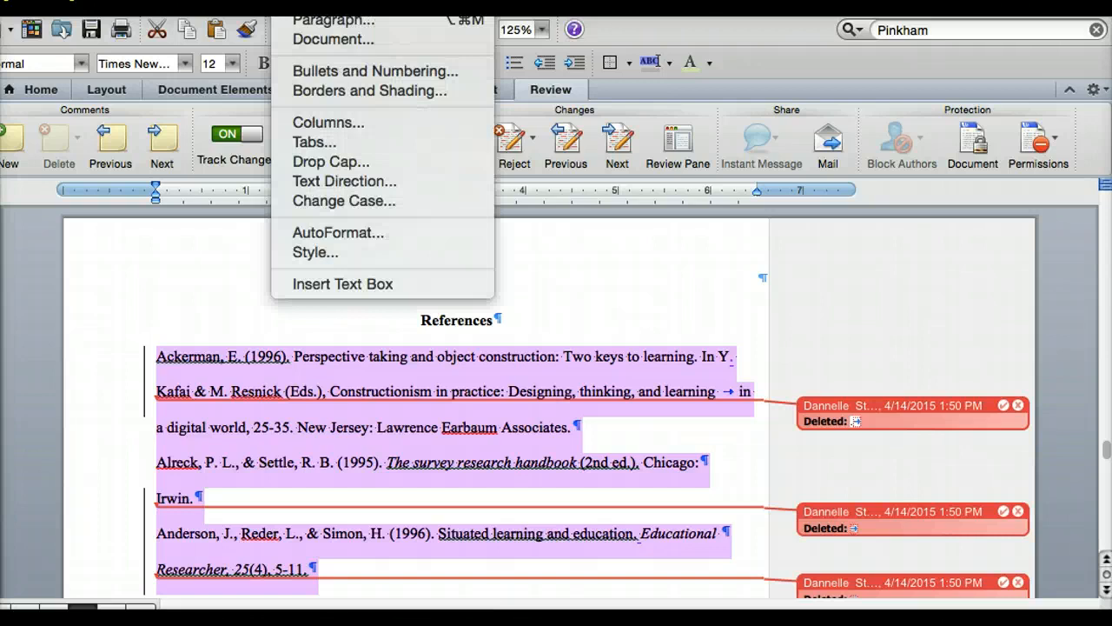
{"action": "left_click", "coordinate": [327, 23]}
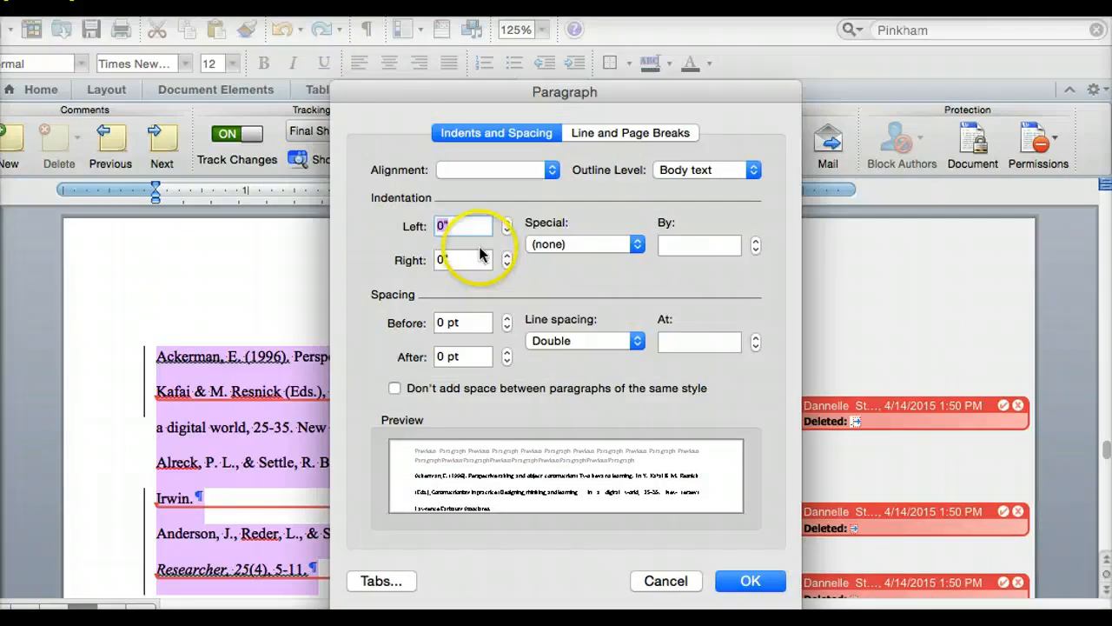
{"action": "left_click", "coordinate": [633, 243]}
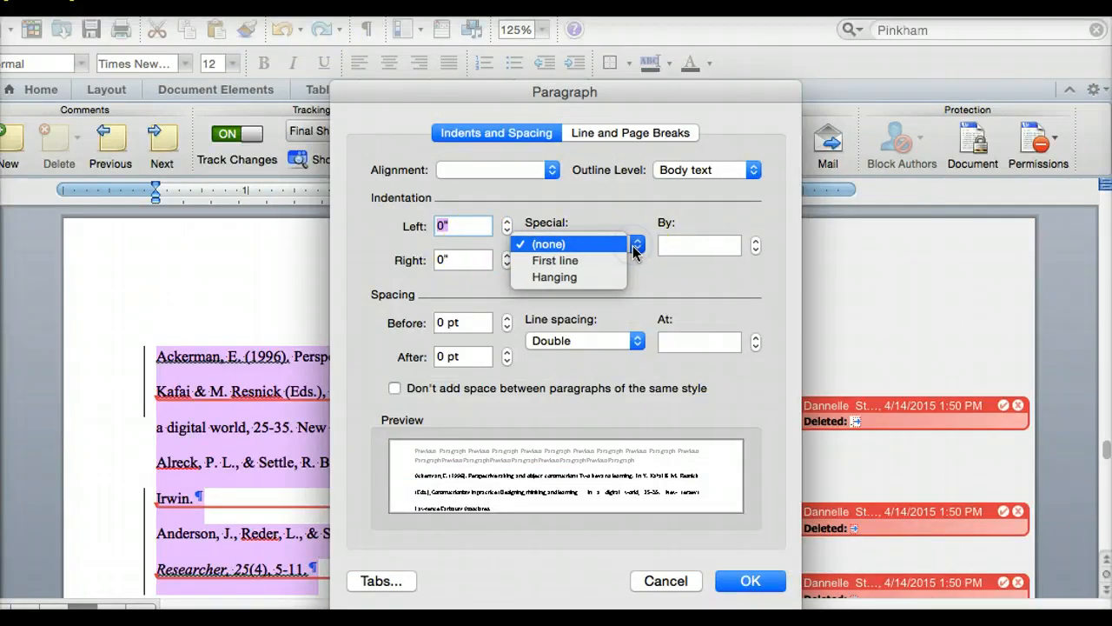
{"action": "left_click", "coordinate": [611, 277]}
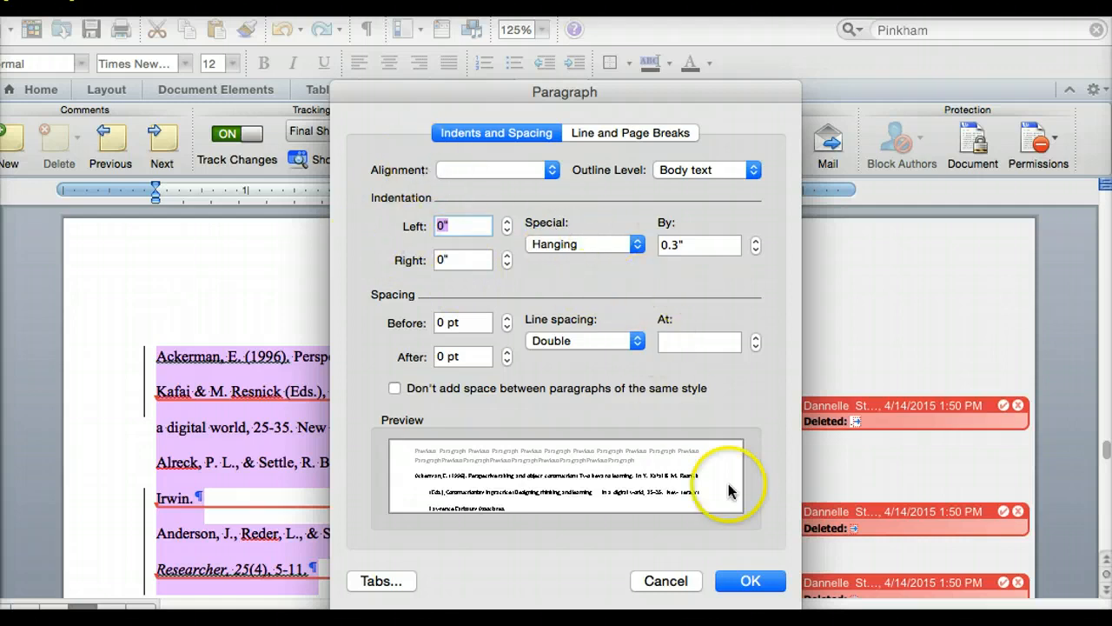
{"action": "left_click", "coordinate": [751, 582]}
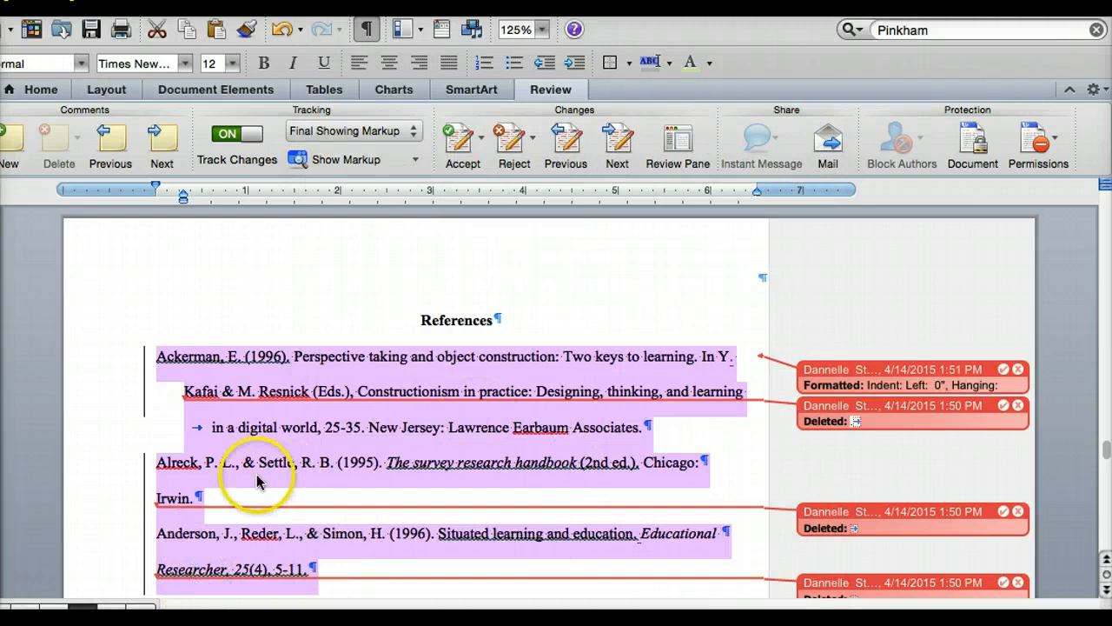
Step: Delete the line-ending breaks before "Irwin." and "Researcher" and the leftover tab before "in a digital world"
{"action": "left_click", "coordinate": [157, 498]}
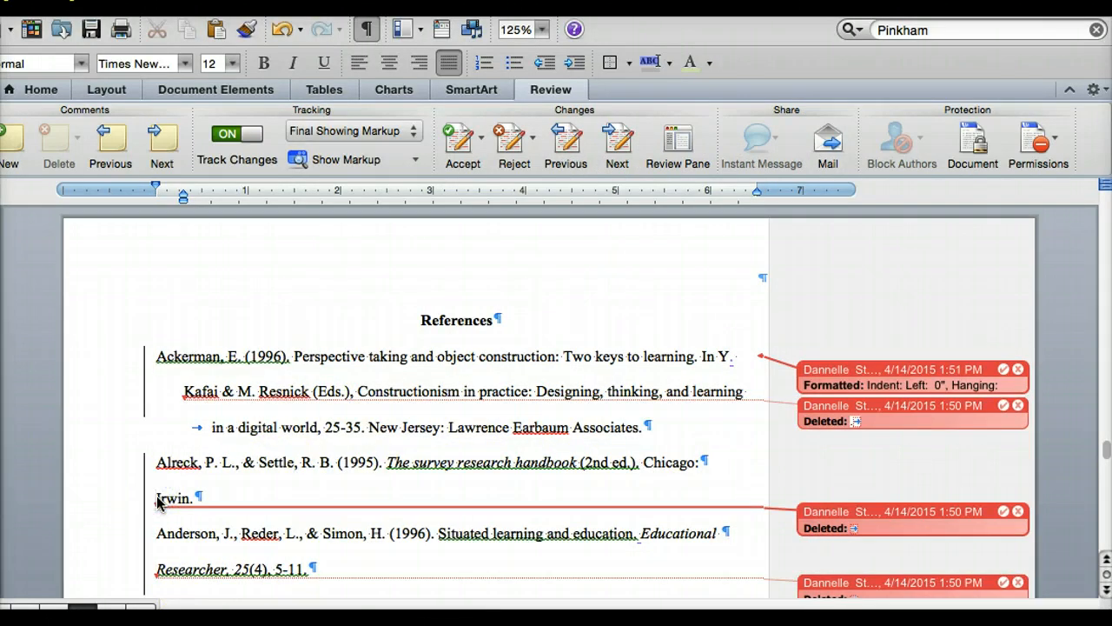
{"action": "key", "text": "BackSpace"}
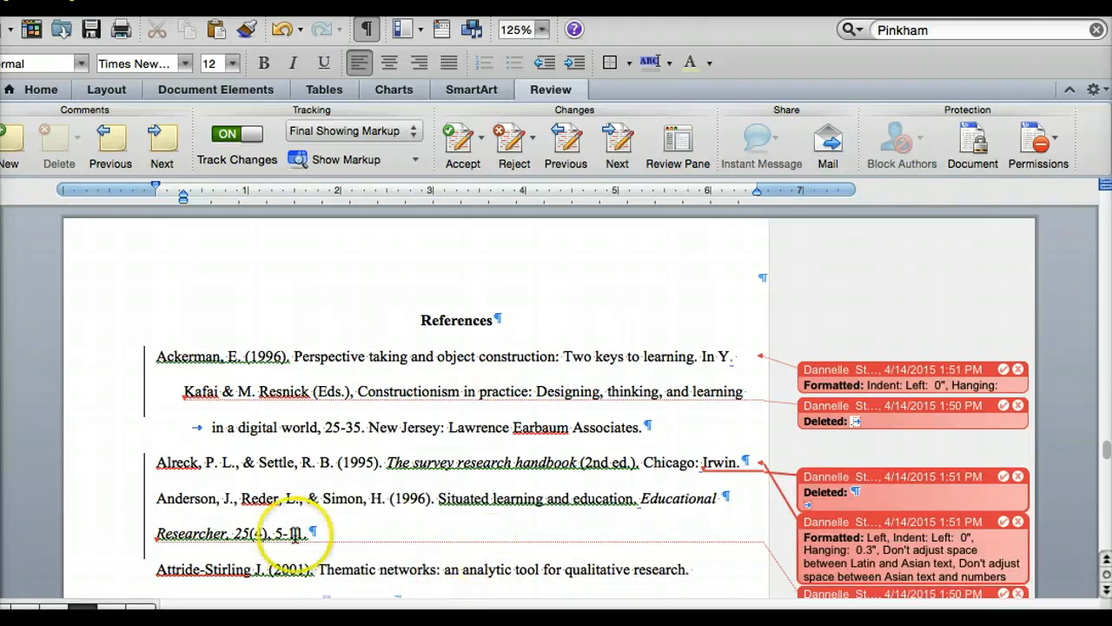
{"action": "left_click", "coordinate": [158, 533]}
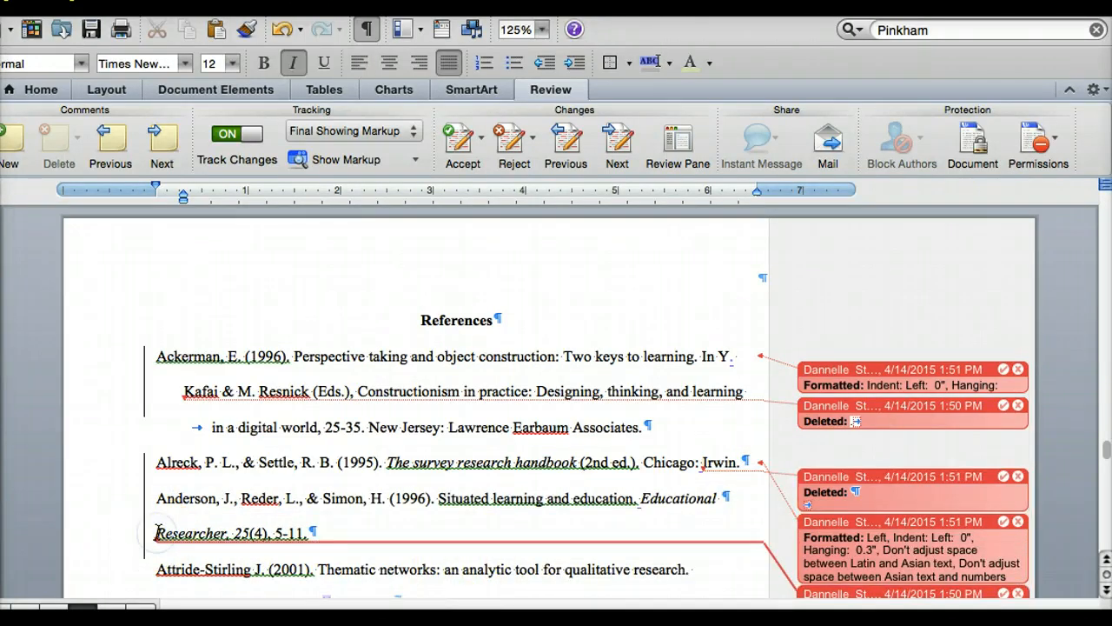
{"action": "key", "text": "BackSpace"}
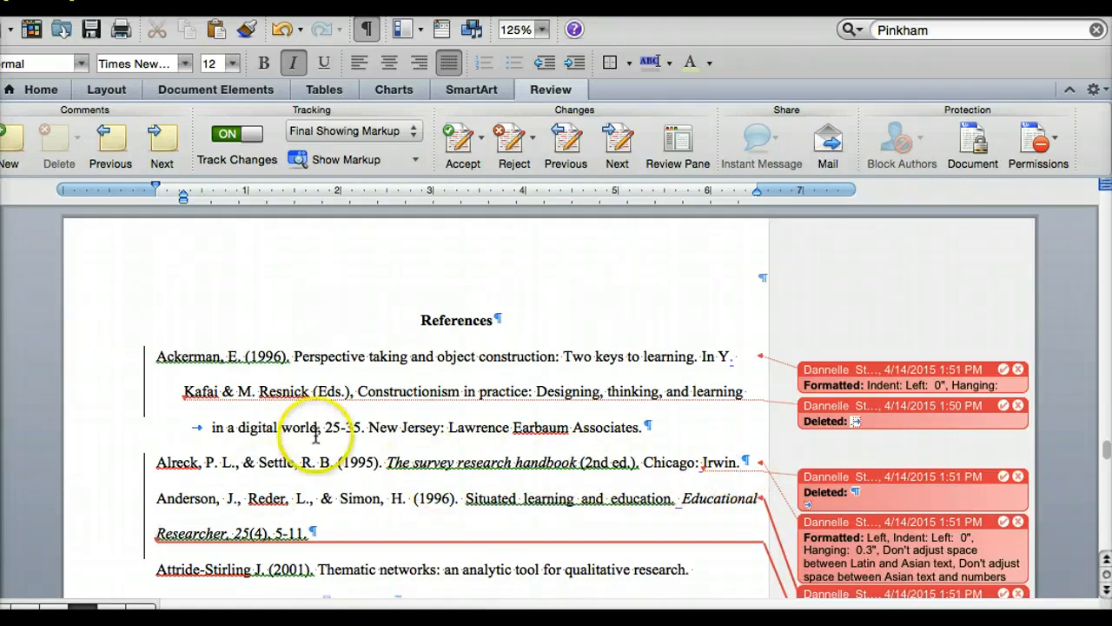
{"action": "left_click", "coordinate": [211, 423]}
{"action": "key", "text": "BackSpace"}
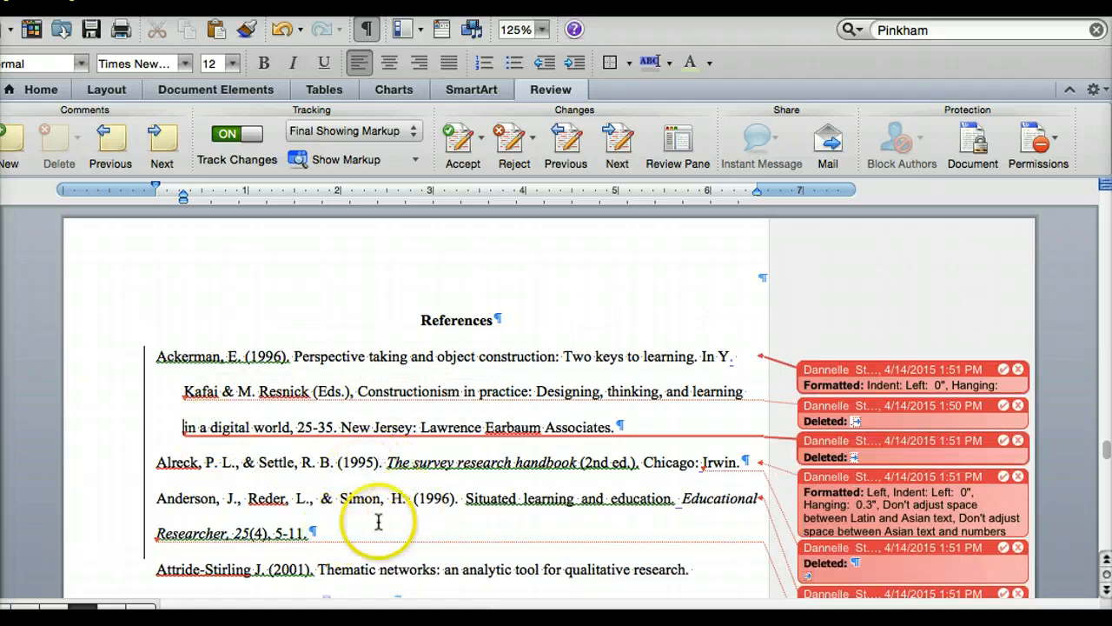
Step: Reapply the 0.3" hanging indent to the third reference, "Situated learning and education"
{"action": "left_click_drag", "start_coordinate": [157, 497], "coordinate": [323, 539]}
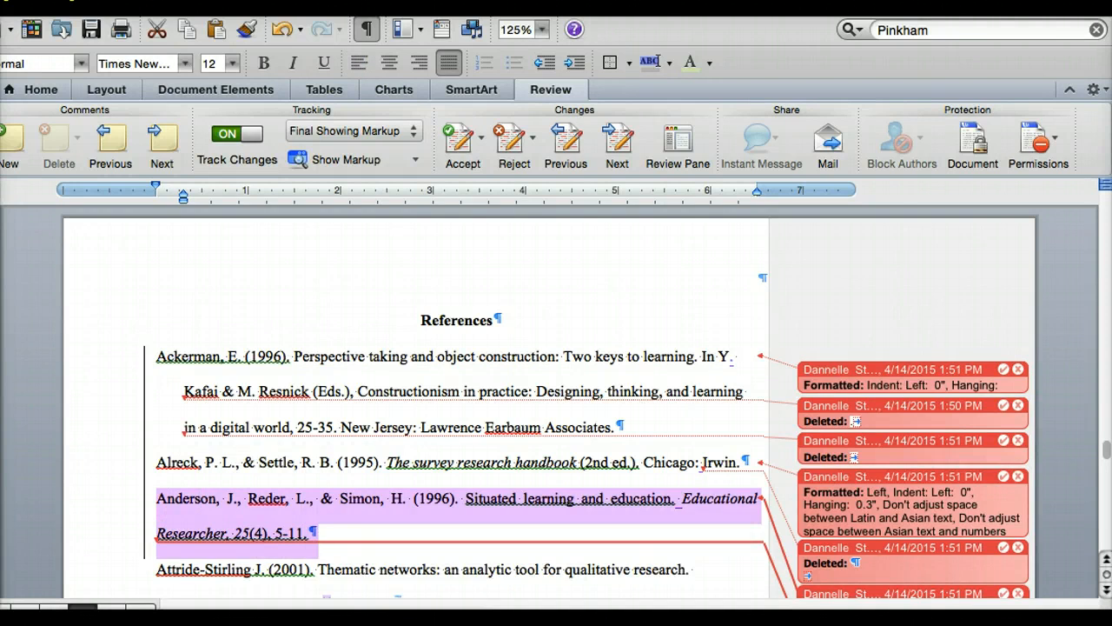
{"action": "left_click", "coordinate": [292, 2]}
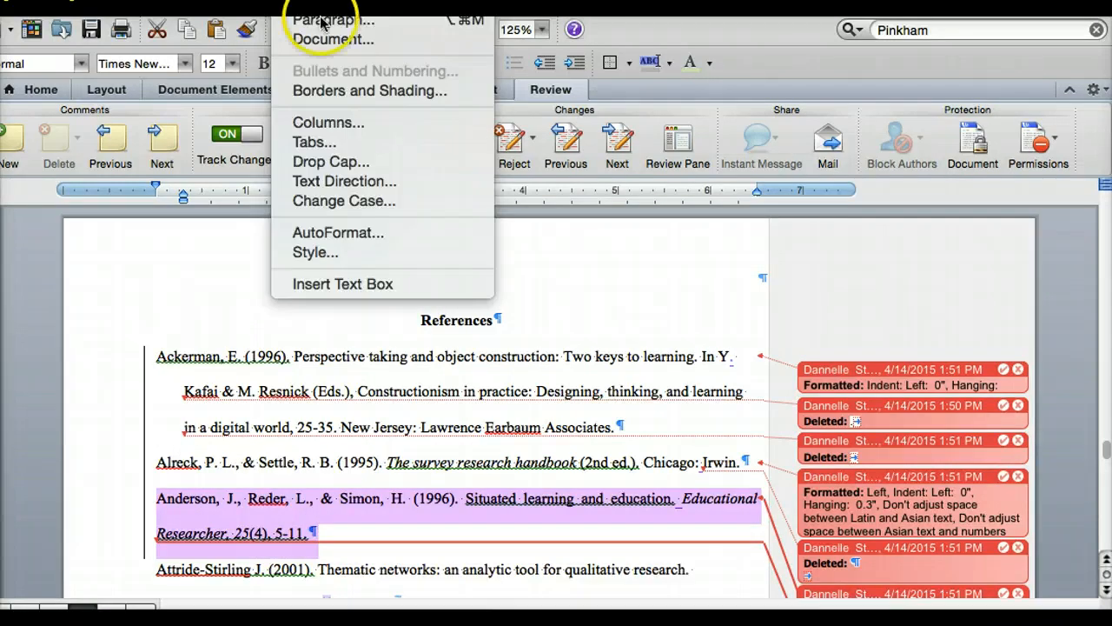
{"action": "left_click", "coordinate": [324, 21]}
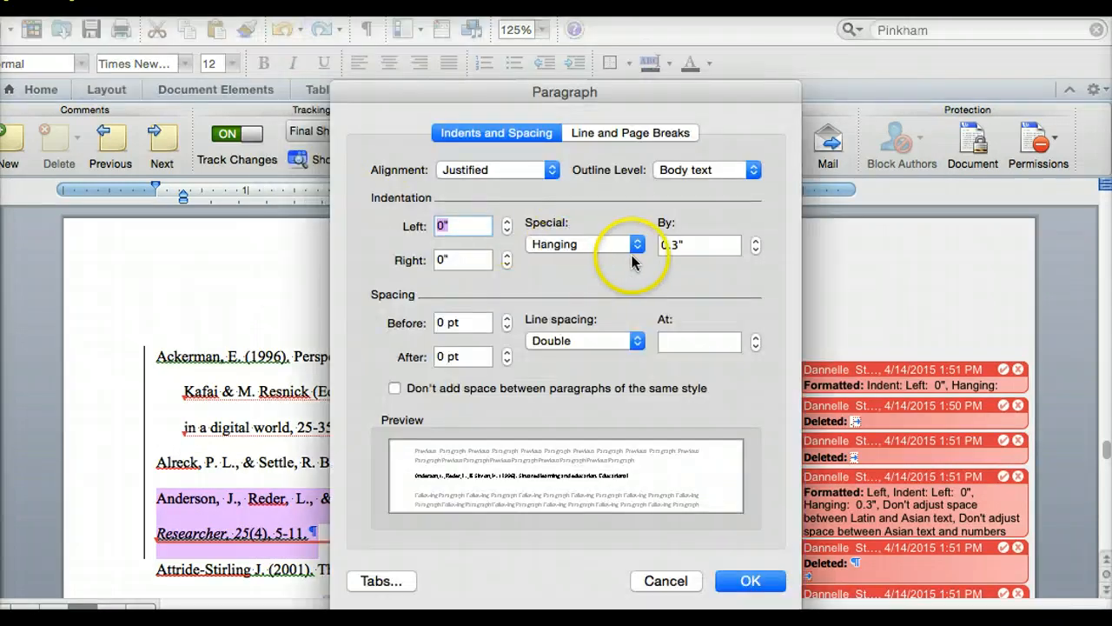
{"action": "left_click", "coordinate": [750, 581]}
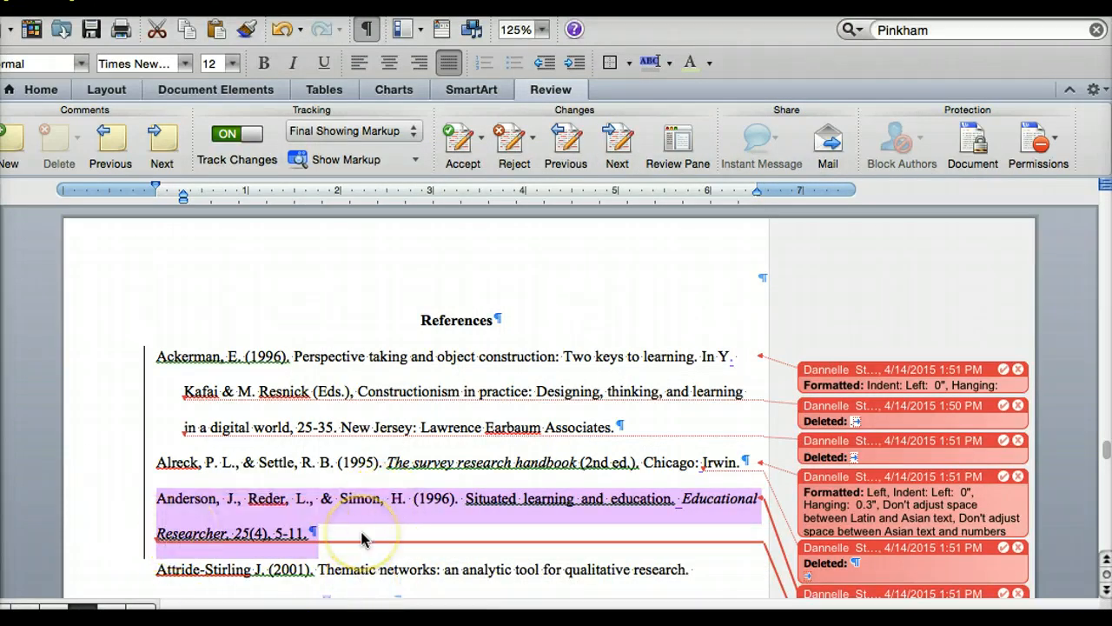
Step: Remove the break before "Researcher" in the third reference and left-align that entry
{"action": "left_click", "coordinate": [158, 533]}
{"action": "key", "text": "BackSpace"}
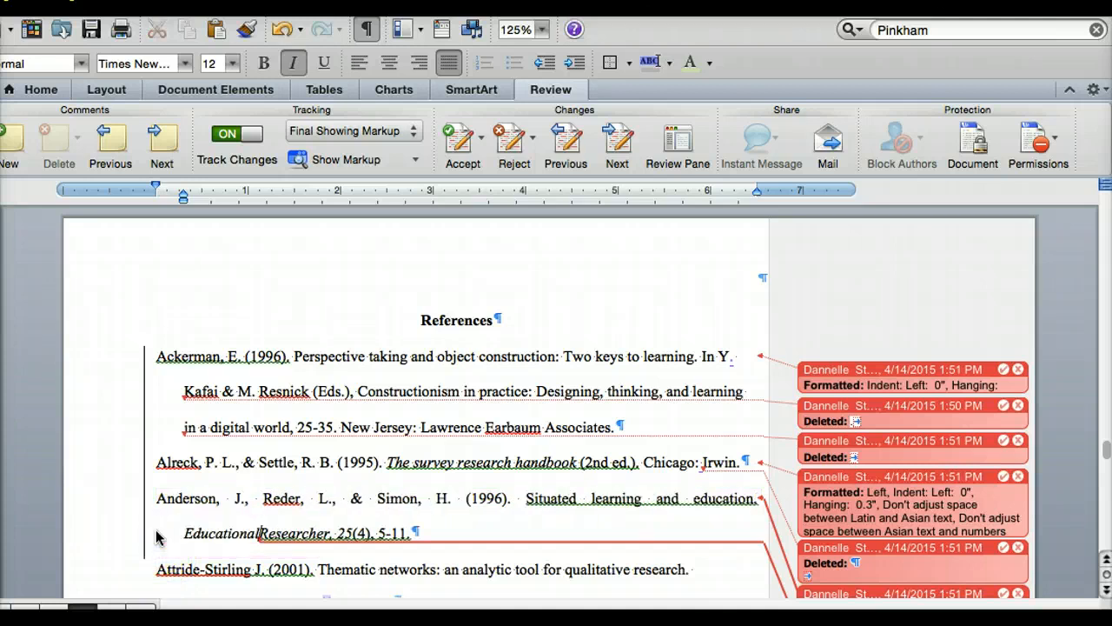
{"action": "left_click", "coordinate": [160, 501]}
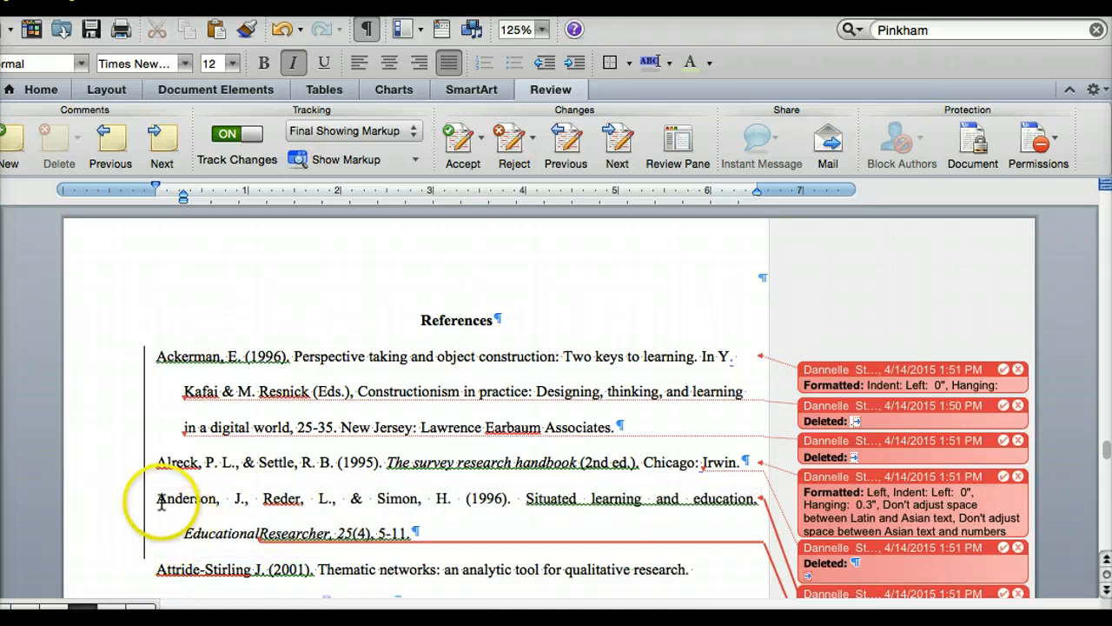
{"action": "left_click_drag", "start_coordinate": [161, 501], "coordinate": [428, 543]}
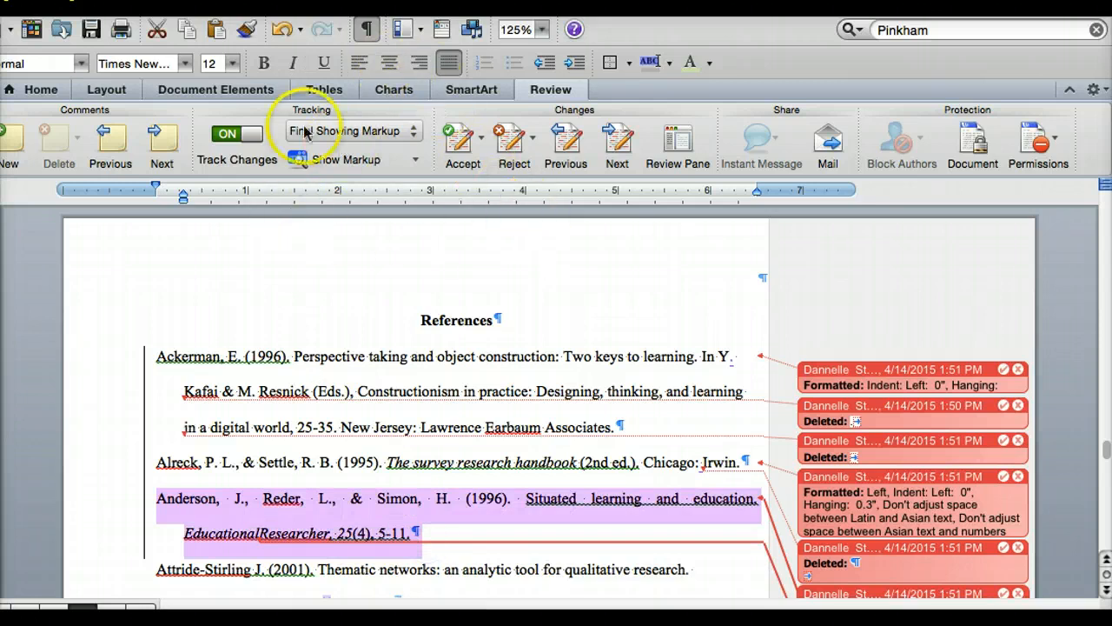
{"action": "left_click", "coordinate": [357, 66]}
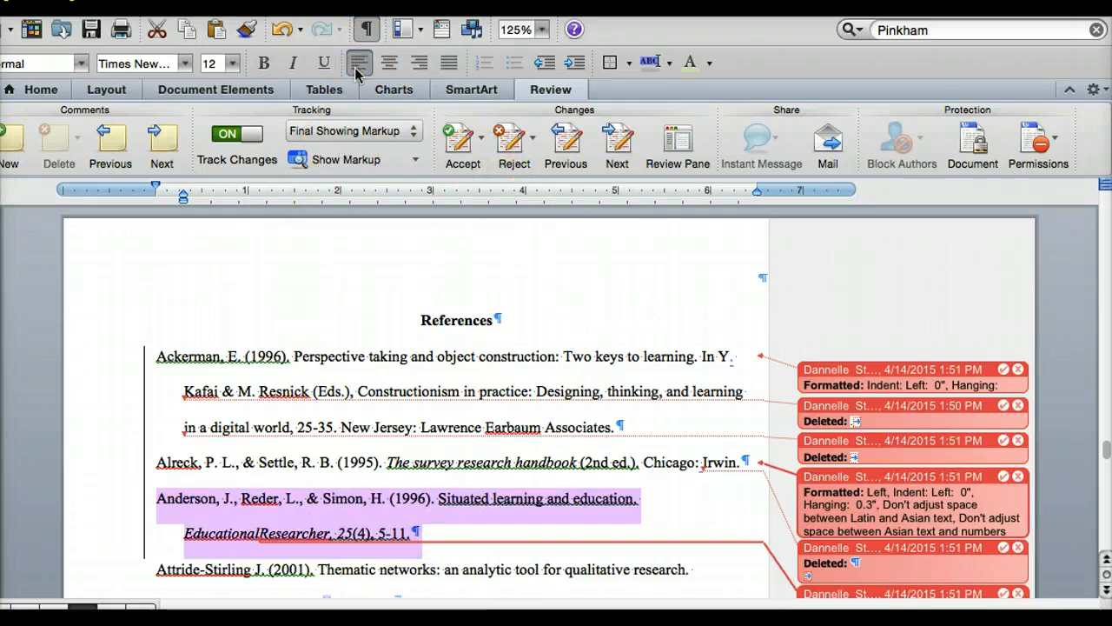
Step: Separate "Educational" and "Researcher" again in the third reference and set its paragraph to a 0.3" hanging indent
{"action": "left_click", "coordinate": [261, 531]}
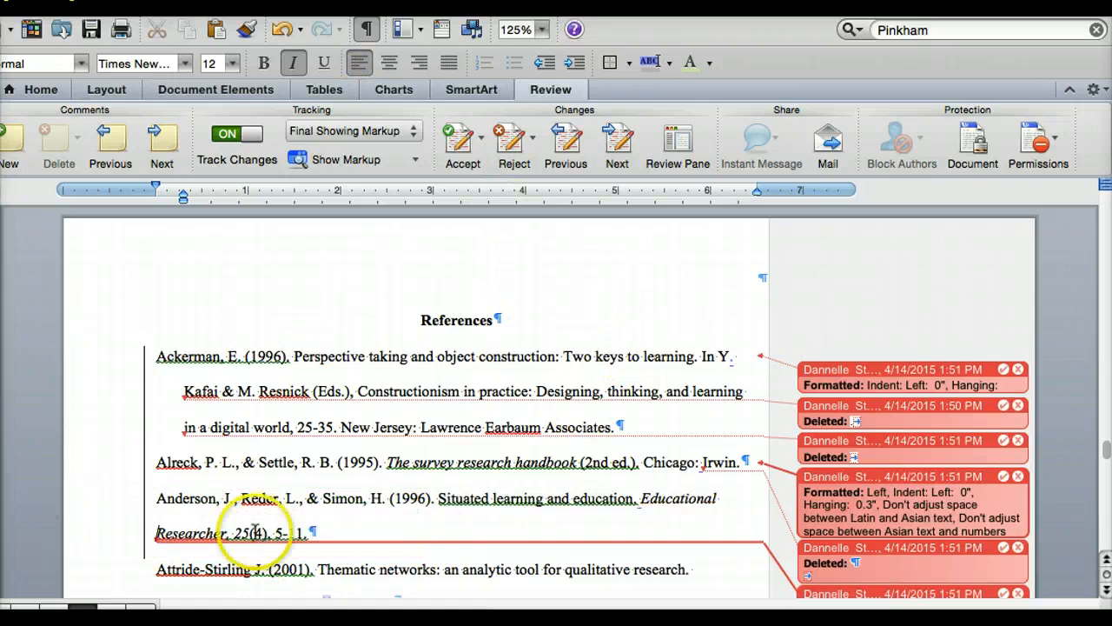
{"action": "left_click_drag", "start_coordinate": [158, 493], "coordinate": [346, 535]}
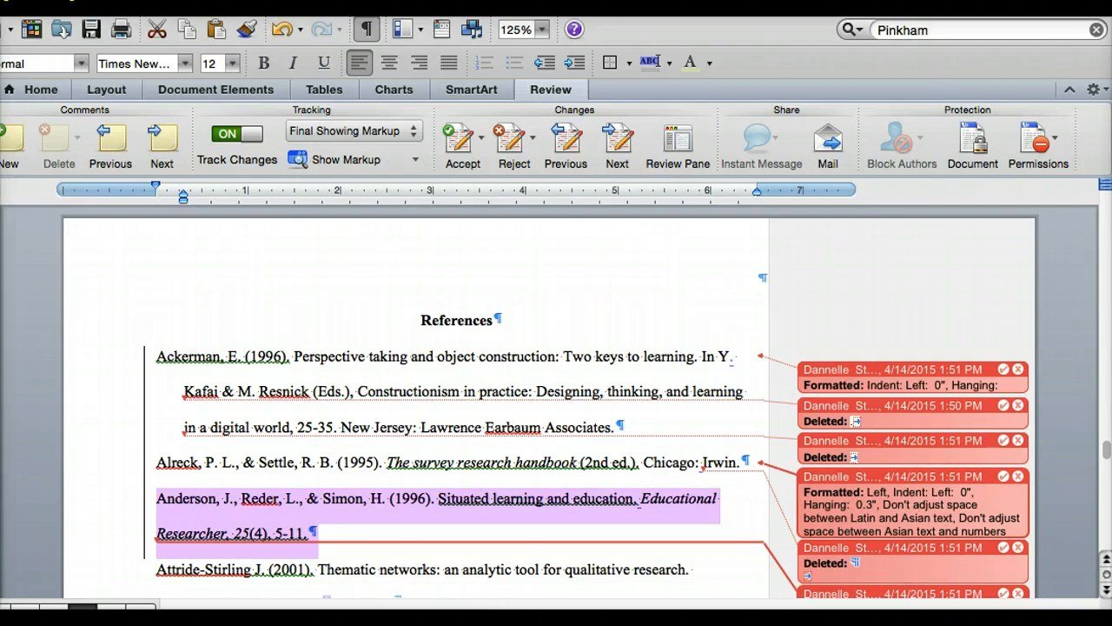
{"action": "left_click", "coordinate": [298, 3]}
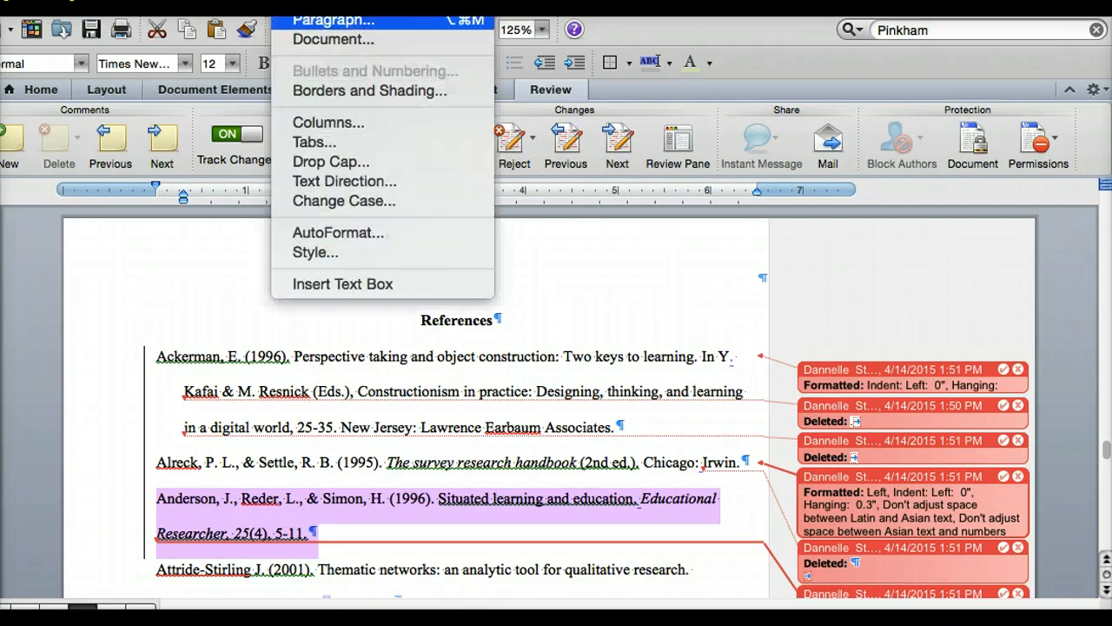
{"action": "left_click", "coordinate": [334, 19]}
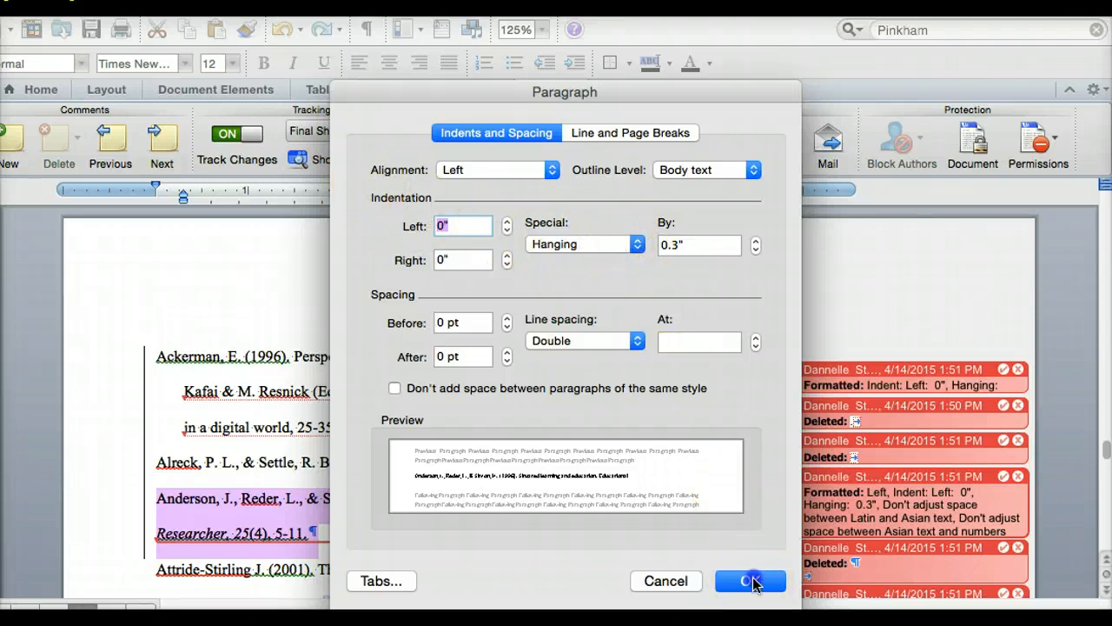
{"action": "left_click", "coordinate": [750, 581]}
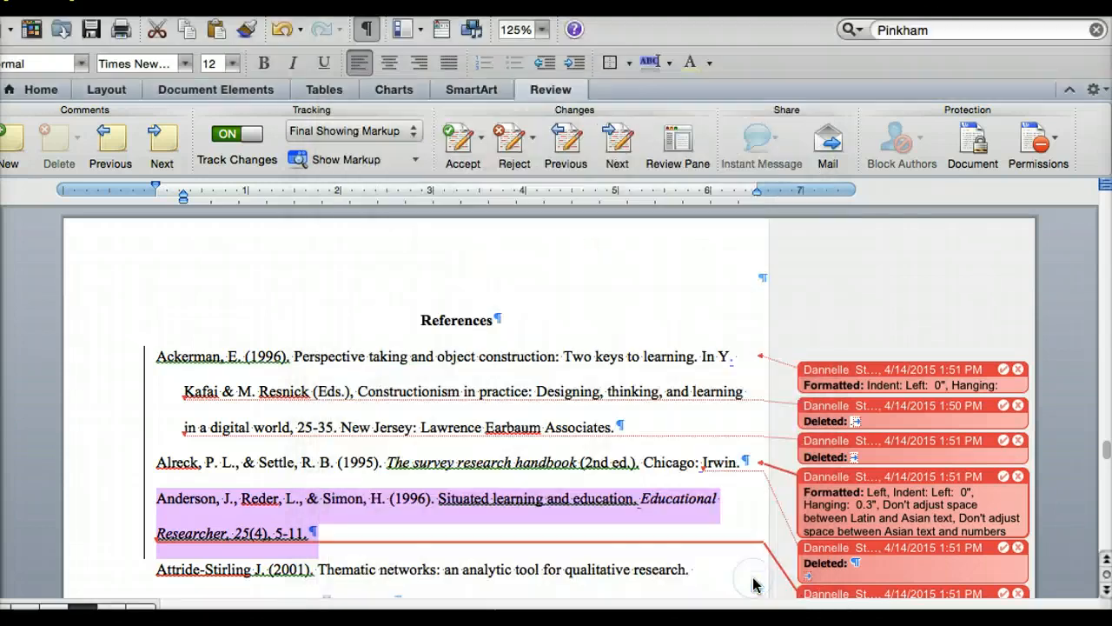
Step: Reject the tracked formatting change covering the second and third references
{"action": "left_click", "coordinate": [479, 554]}
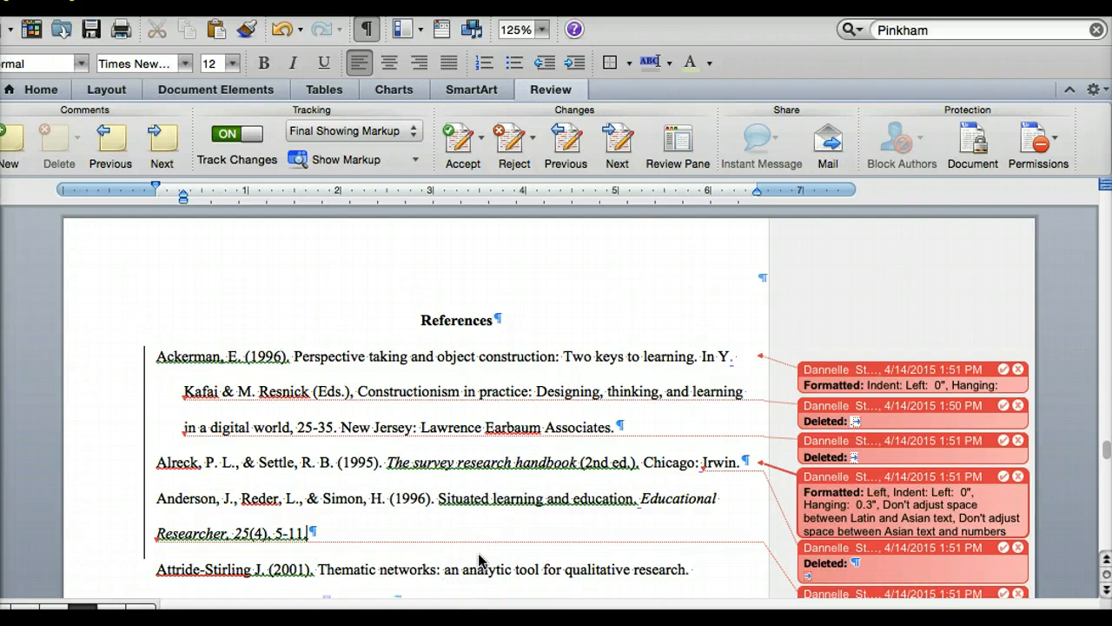
{"action": "left_click", "coordinate": [1020, 479]}
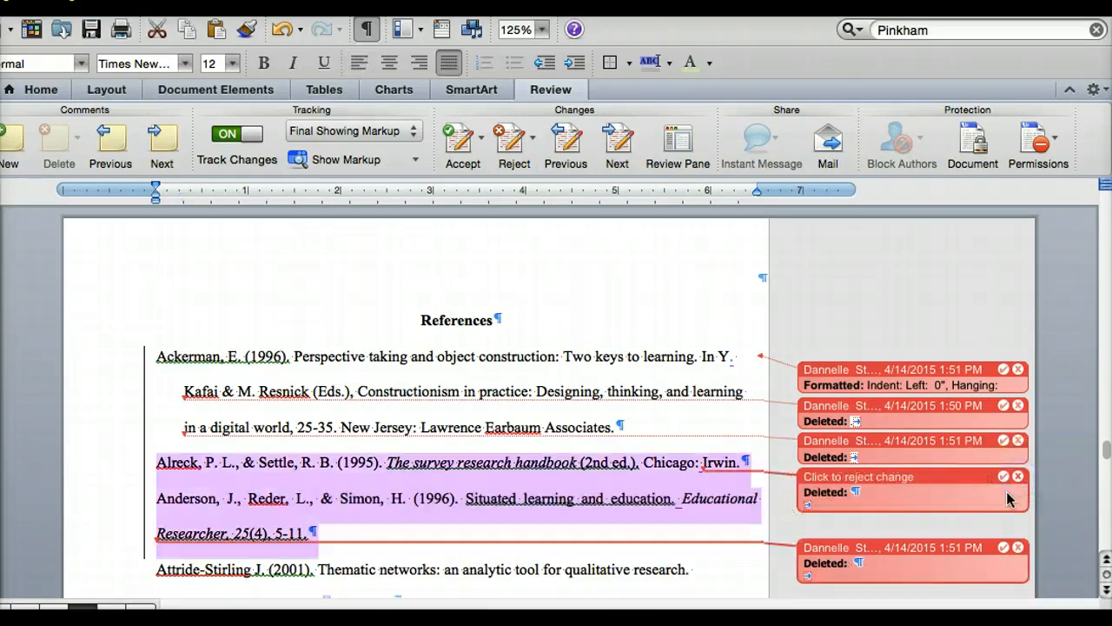
{"action": "left_click", "coordinate": [660, 516]}
Step: Delete the tab before "Qualitative Research" in the fourth reference, "Thematic networks"
{"action": "scroll", "coordinate": [669, 520], "scroll_direction": "down", "scroll_amount": 3}
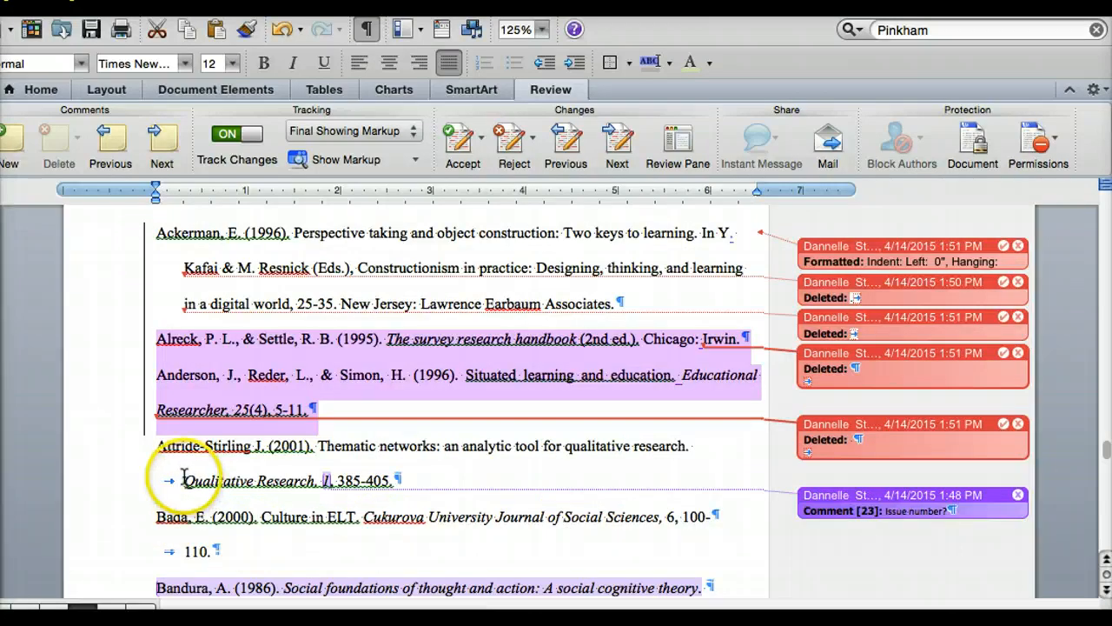
{"action": "left_click", "coordinate": [185, 480]}
{"action": "key", "text": "BackSpace"}
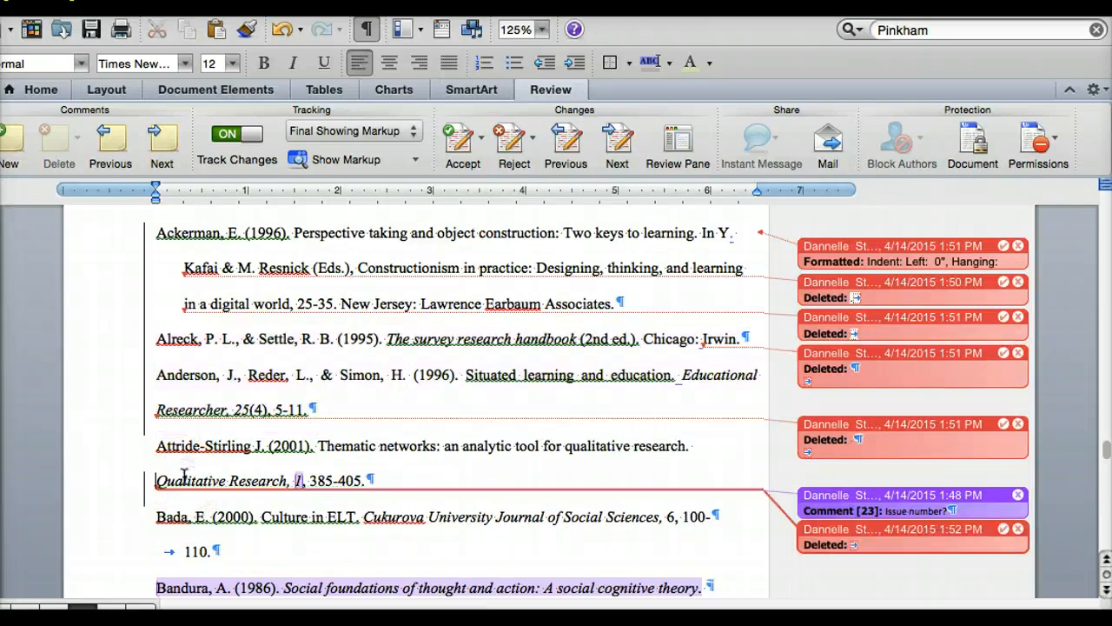
Step: Remove the tab and line break before "110." in the fifth reference, "Culture in ELT"
{"action": "left_click", "coordinate": [185, 552]}
{"action": "key", "text": "BackSpace"}
{"action": "key", "text": "BackSpace"}
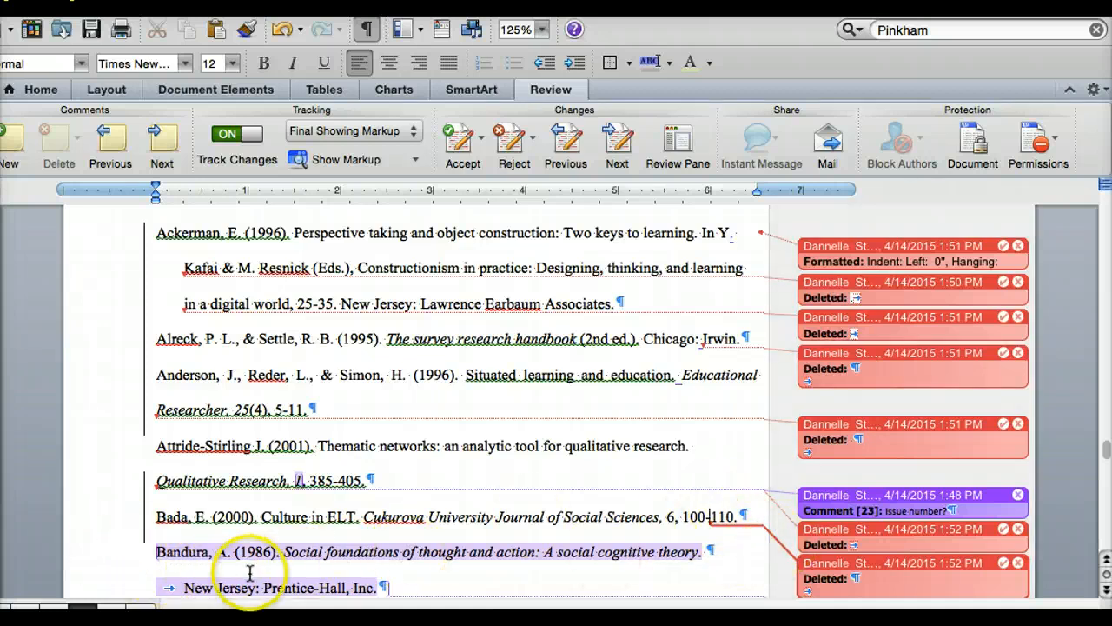
Step: Remove the tab and line break before "New Jersey" in the "Social foundations of thought and action" reference
{"action": "left_click", "coordinate": [181, 588]}
{"action": "scroll", "coordinate": [182, 587], "scroll_direction": "down", "scroll_amount": 1}
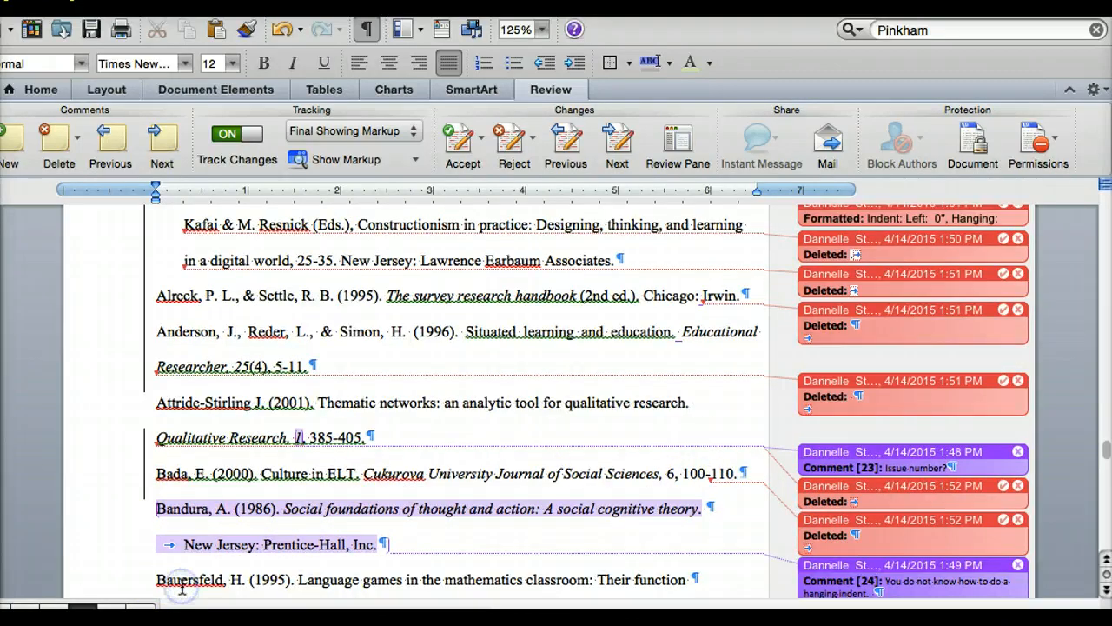
{"action": "key", "text": "BackSpace"}
{"action": "key", "text": "BackSpace"}
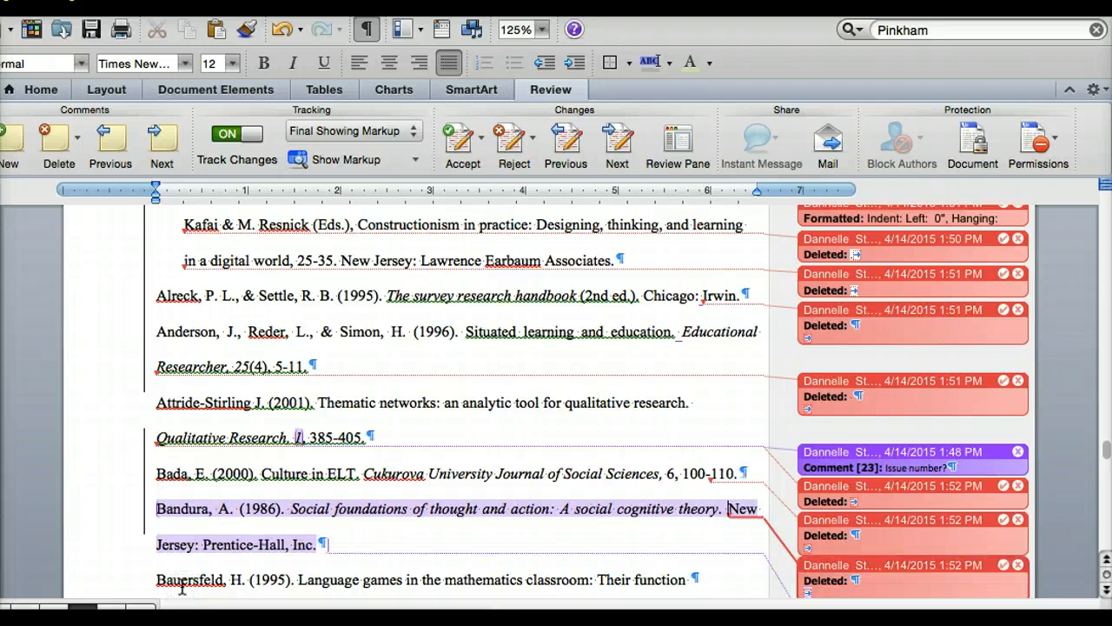
Step: Remove the manual line breaks and tabs from the "Language games in the mathematics classroom" reference
{"action": "scroll", "coordinate": [331, 519], "scroll_direction": "down", "scroll_amount": 2}
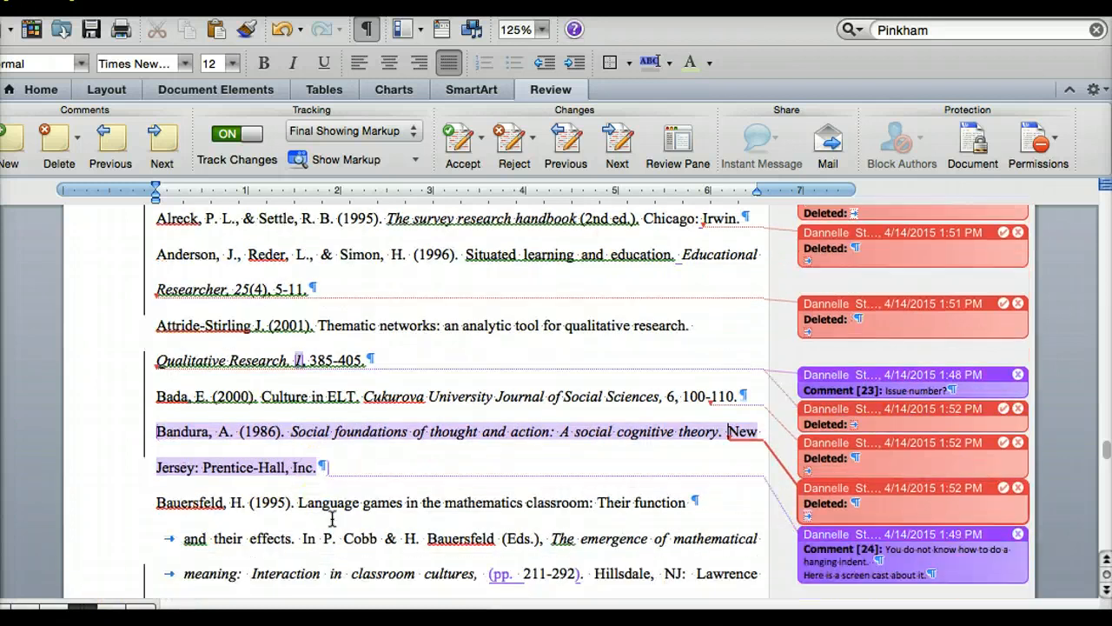
{"action": "left_click", "coordinate": [182, 540]}
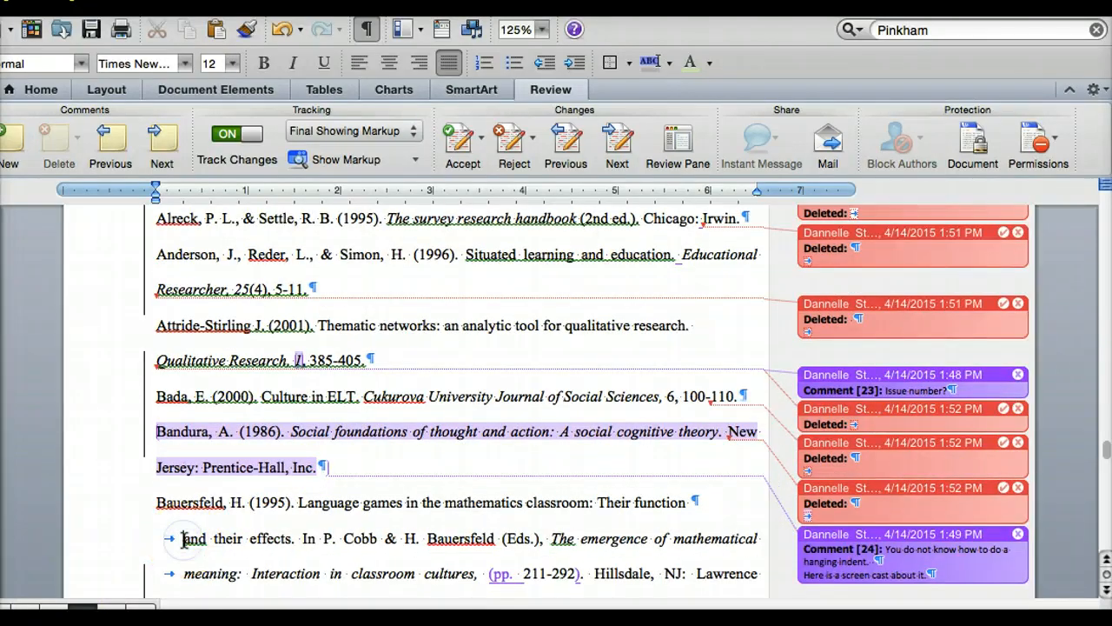
{"action": "key", "text": "BackSpace"}
{"action": "key", "text": "BackSpace"}
{"action": "left_click", "coordinate": [165, 556]}
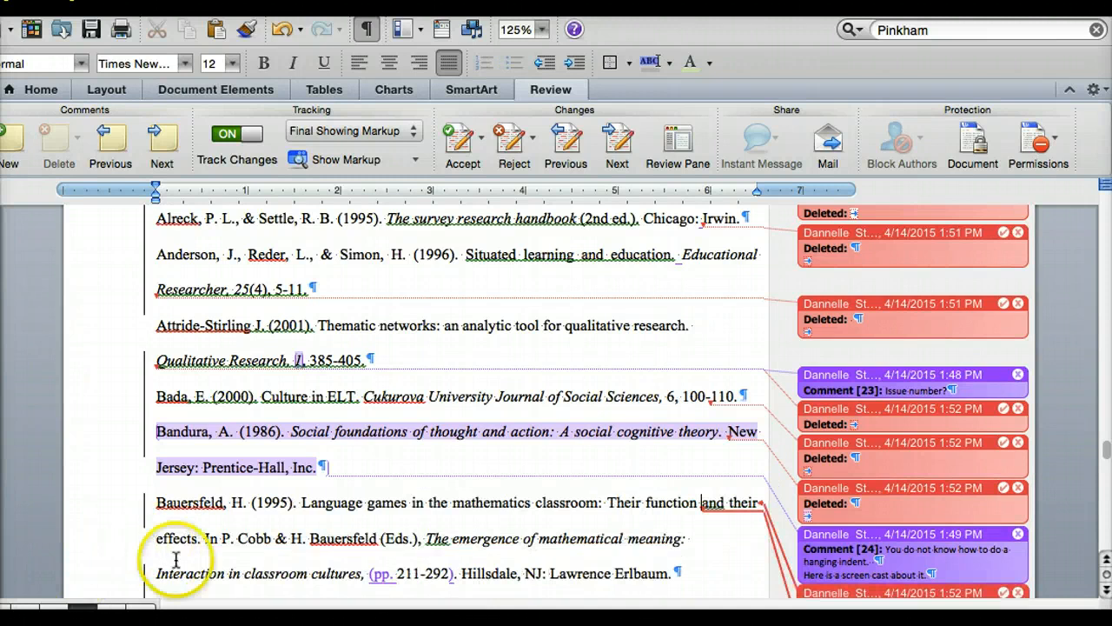
{"action": "left_click", "coordinate": [152, 574]}
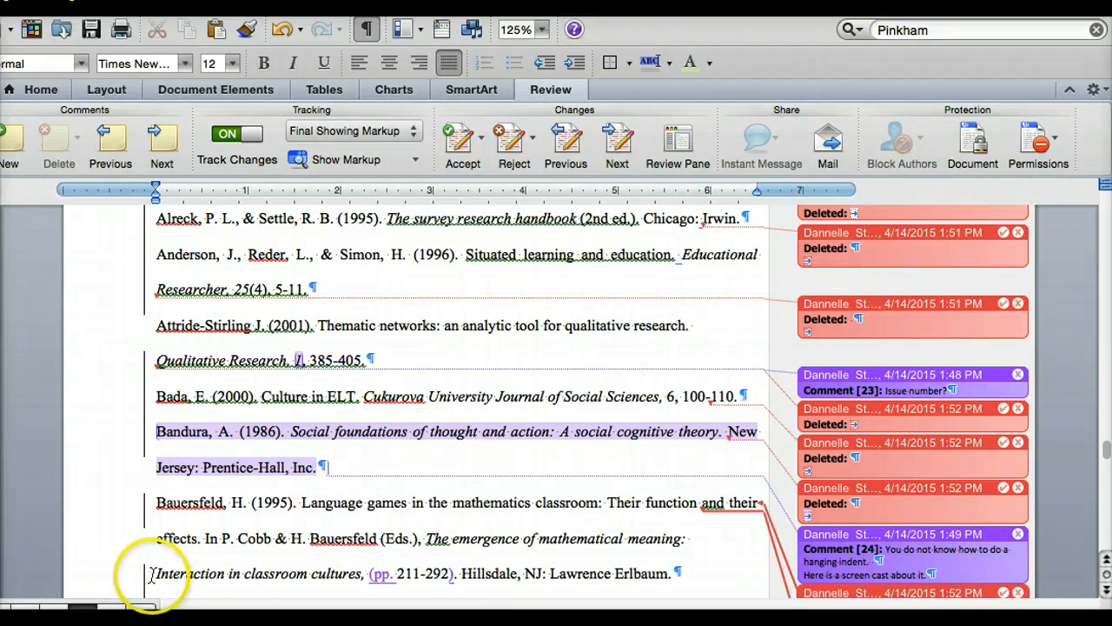
{"action": "key", "text": "BackSpace"}
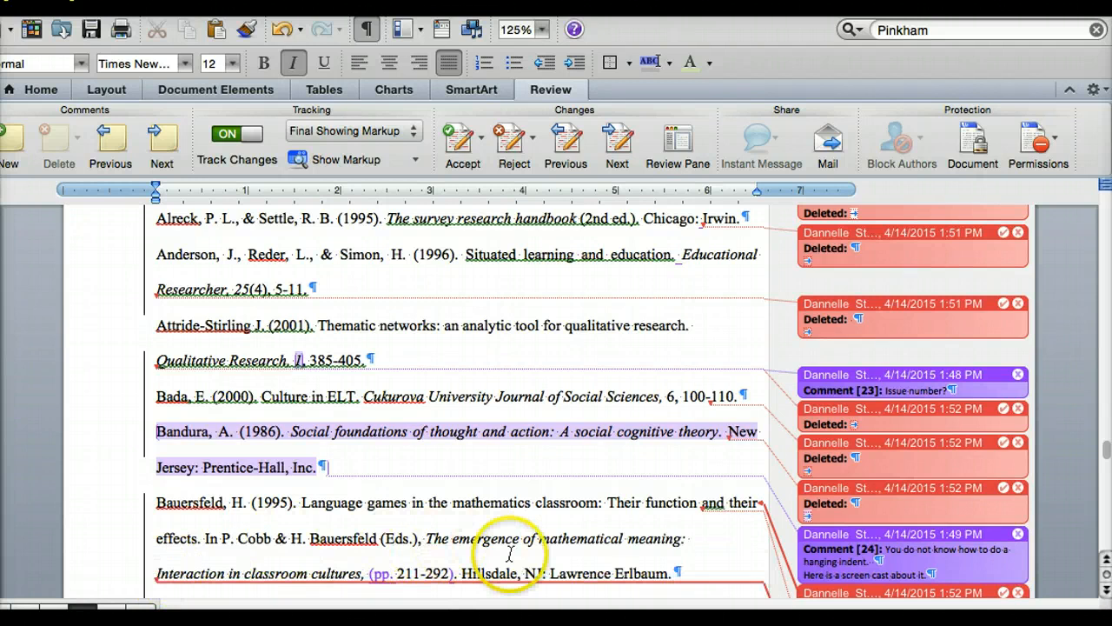
Step: Delete the tab and line break before "Journal of Educational Research" in the "Learning from the Confucian Heritage" reference
{"action": "scroll", "coordinate": [509, 553], "scroll_direction": "down", "scroll_amount": 2}
{"action": "scroll", "coordinate": [510, 553], "scroll_direction": "down", "scroll_amount": 1}
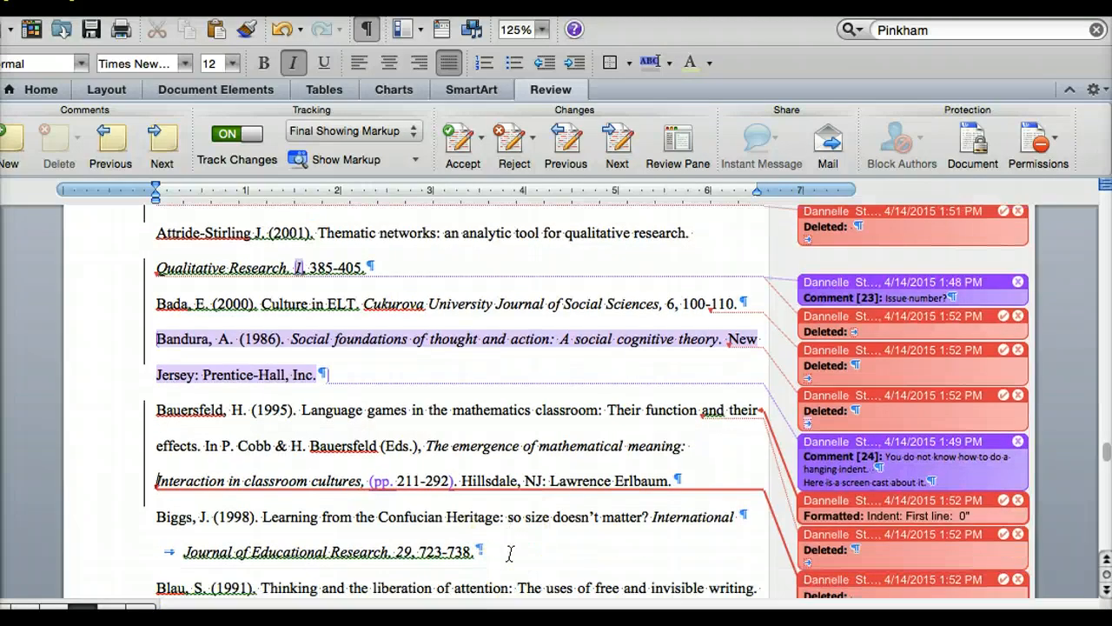
{"action": "left_click", "coordinate": [184, 552]}
{"action": "key", "text": "BackSpace"}
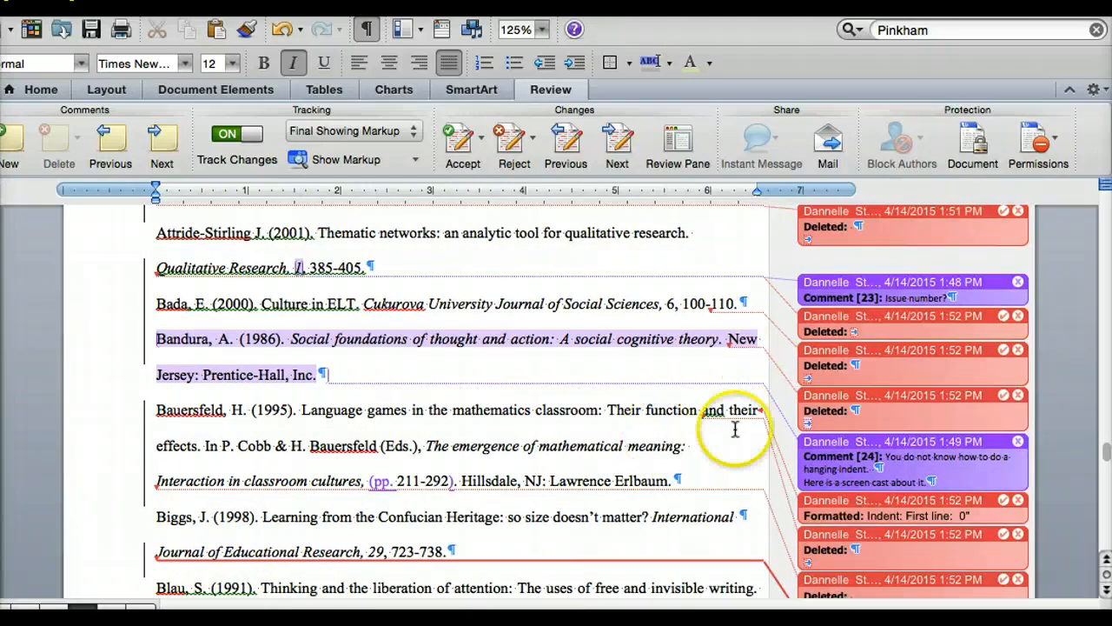
{"action": "key", "text": "BackSpace"}
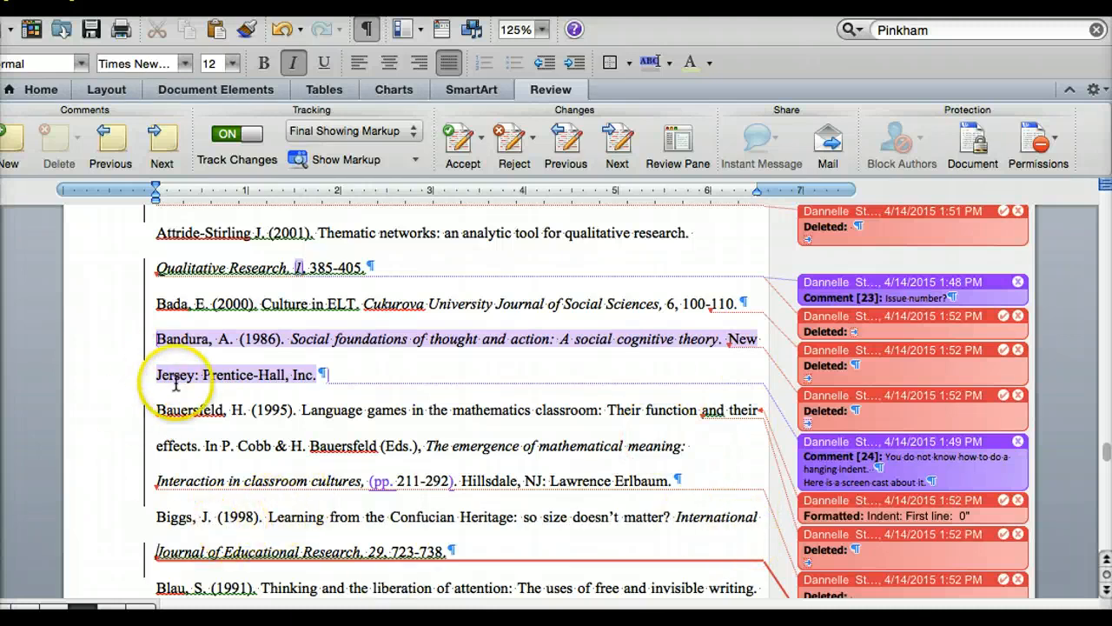
Step: Apply a 0.3" hanging indent to all references from the first entry through "Learning from the Confucian Heritage"
{"action": "scroll", "coordinate": [176, 381], "scroll_direction": "up", "scroll_amount": 1}
{"action": "scroll", "coordinate": [426, 372], "scroll_direction": "up", "scroll_amount": 2}
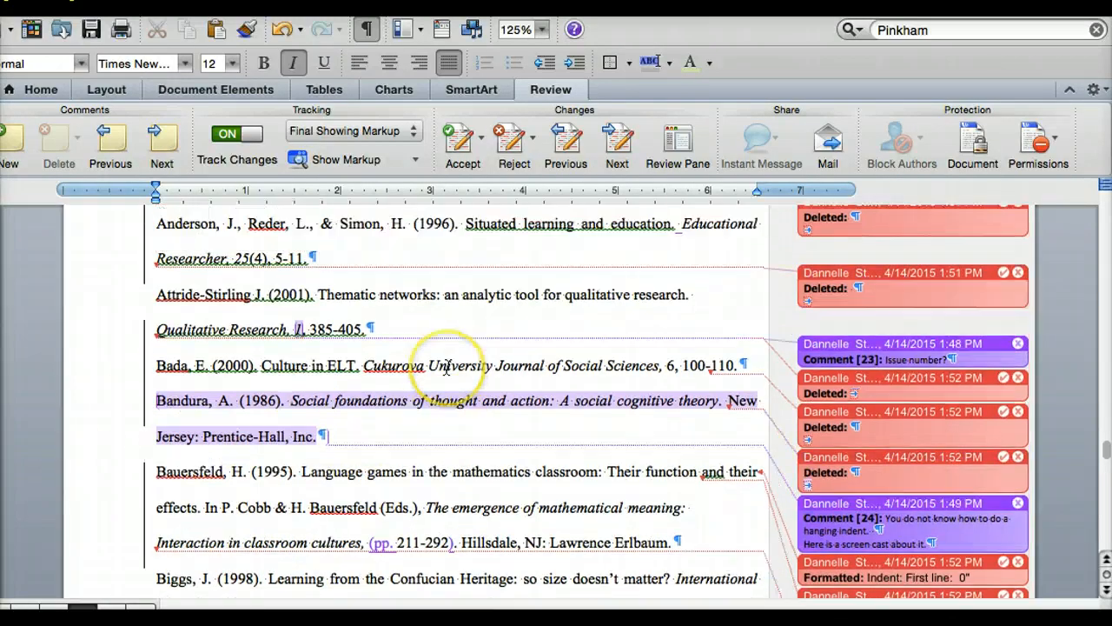
{"action": "scroll", "coordinate": [445, 369], "scroll_direction": "up", "scroll_amount": 2}
{"action": "scroll", "coordinate": [446, 369], "scroll_direction": "up", "scroll_amount": 3}
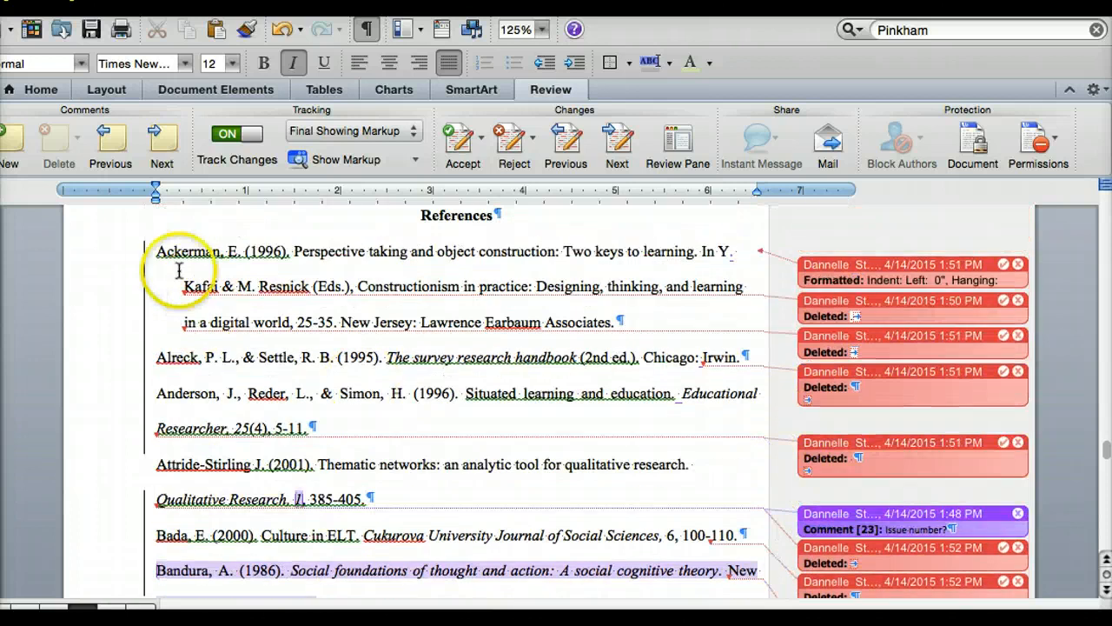
{"action": "left_click_drag", "start_coordinate": [160, 258], "coordinate": [467, 449]}
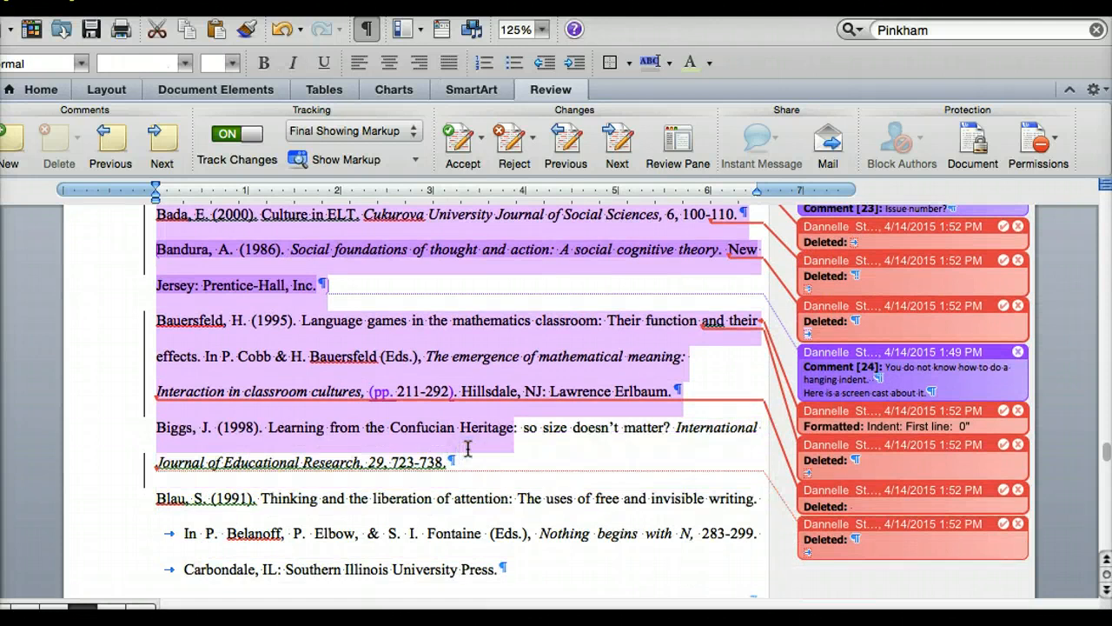
{"action": "left_click", "coordinate": [466, 464]}
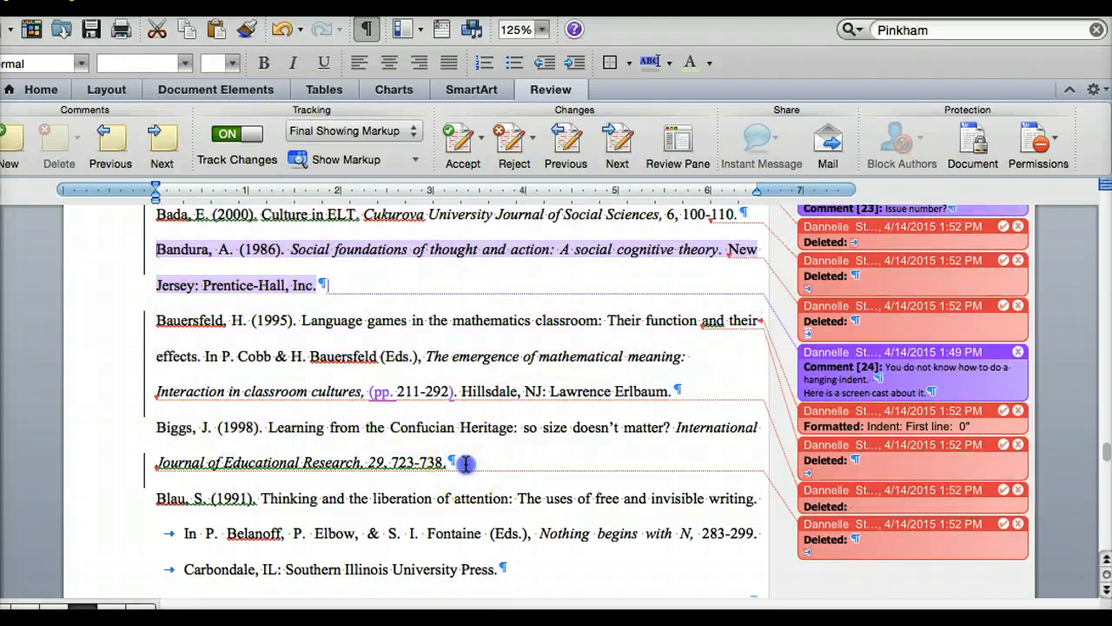
{"action": "left_click_drag", "start_coordinate": [465, 464], "coordinate": [156, 270]}
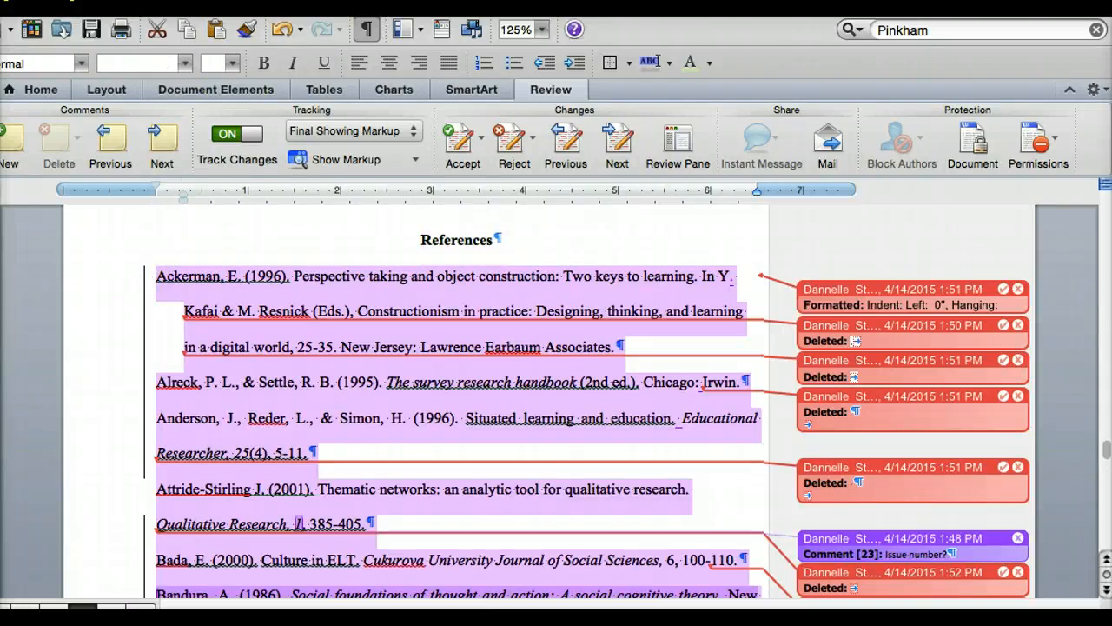
{"action": "left_click", "coordinate": [301, 1]}
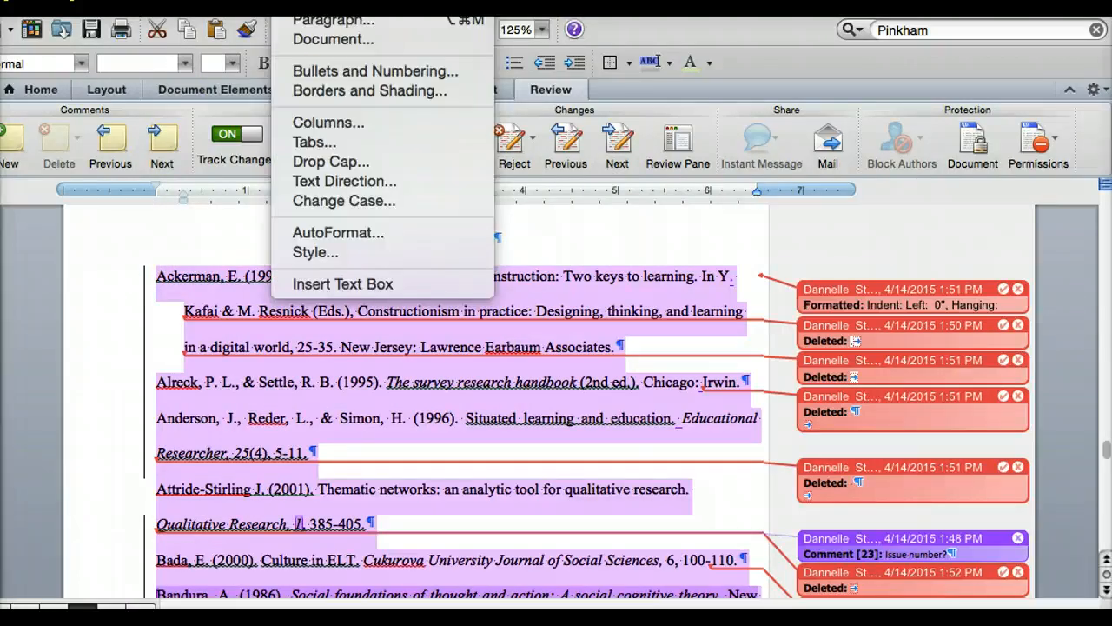
{"action": "left_click", "coordinate": [321, 21]}
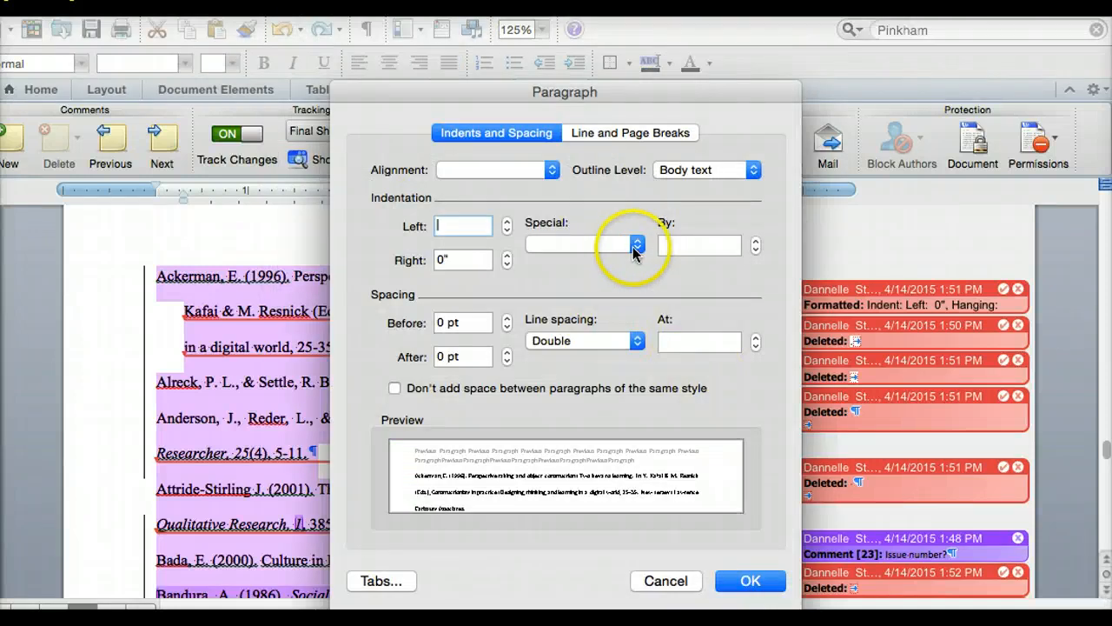
{"action": "left_click", "coordinate": [634, 247]}
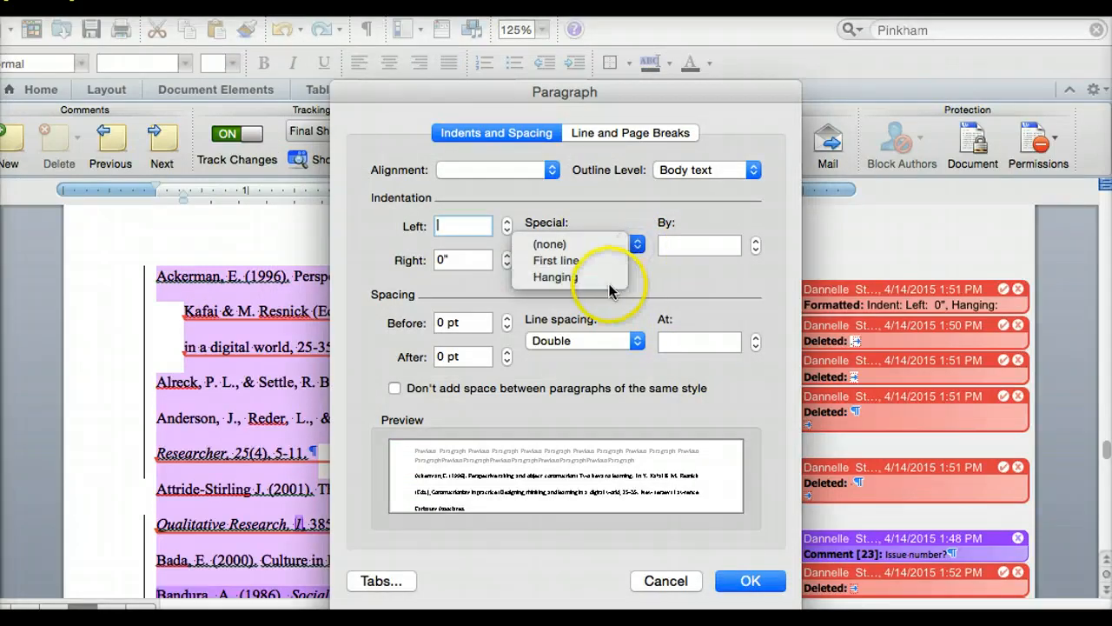
{"action": "left_click", "coordinate": [606, 278]}
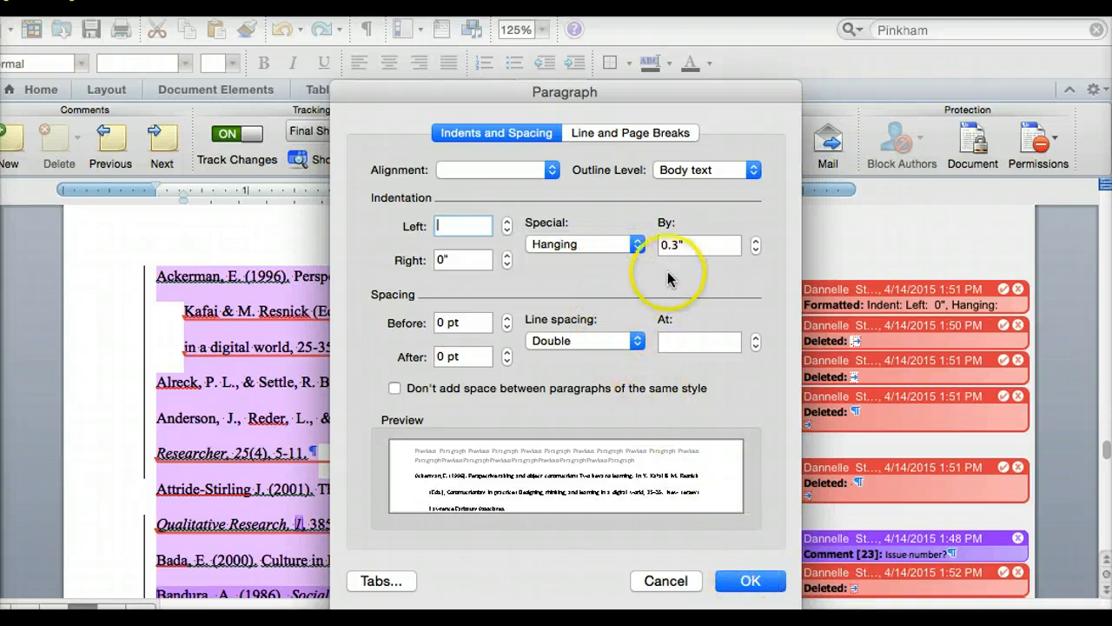
{"action": "left_click", "coordinate": [680, 245]}
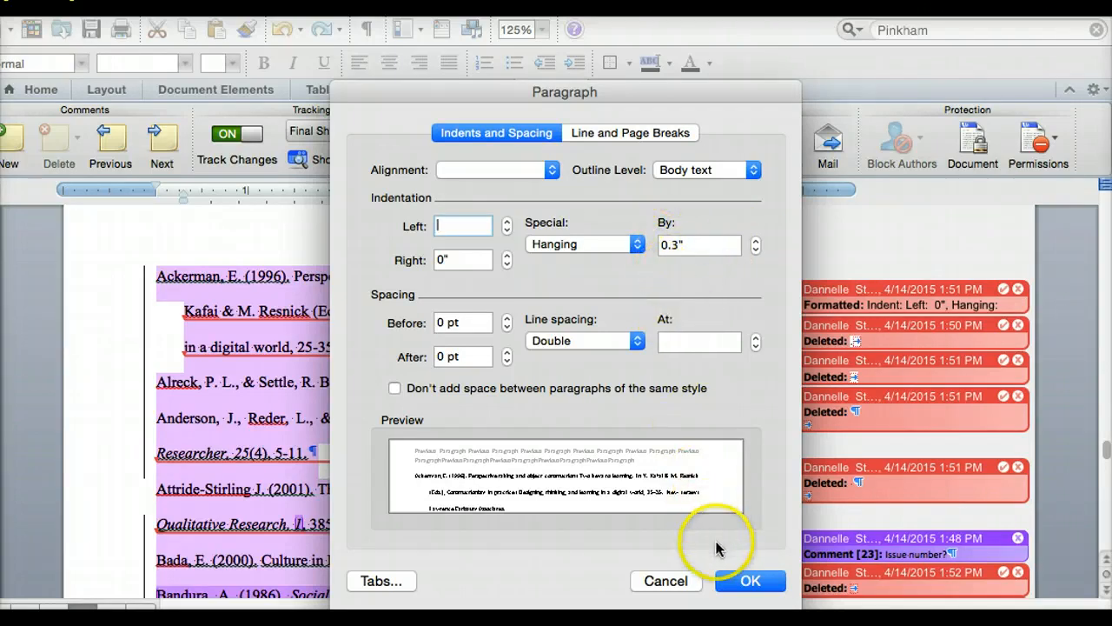
{"action": "left_click", "coordinate": [751, 585]}
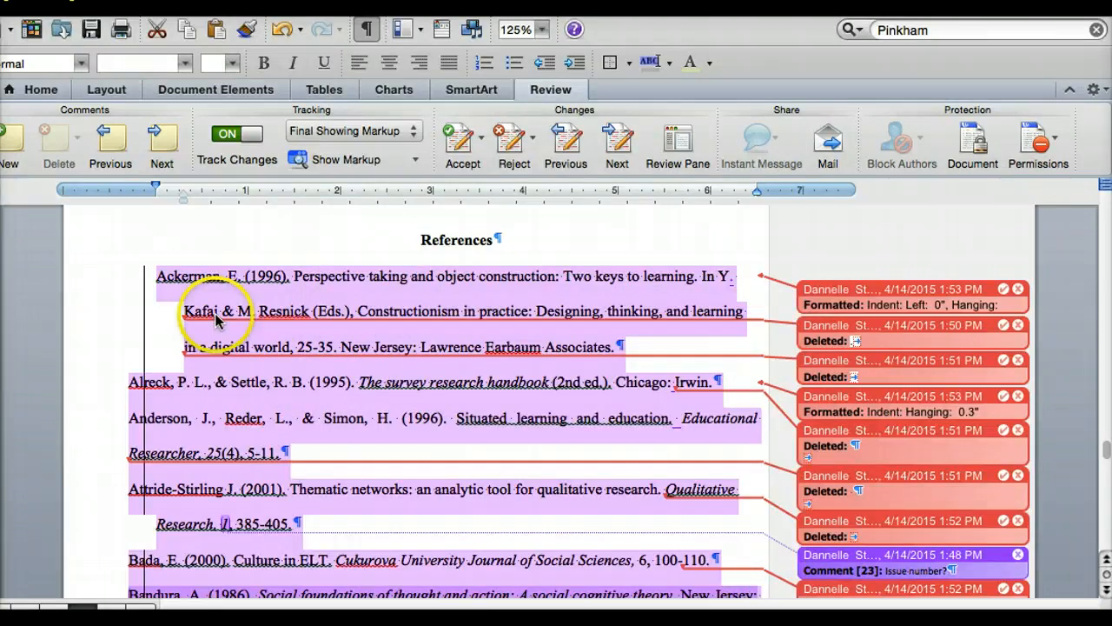
Step: Shift the indents of the references from "The survey research handbook" onward to a left indent of 0.01" with 0.3" hanging
{"action": "mouse_move", "coordinate": [219, 356]}
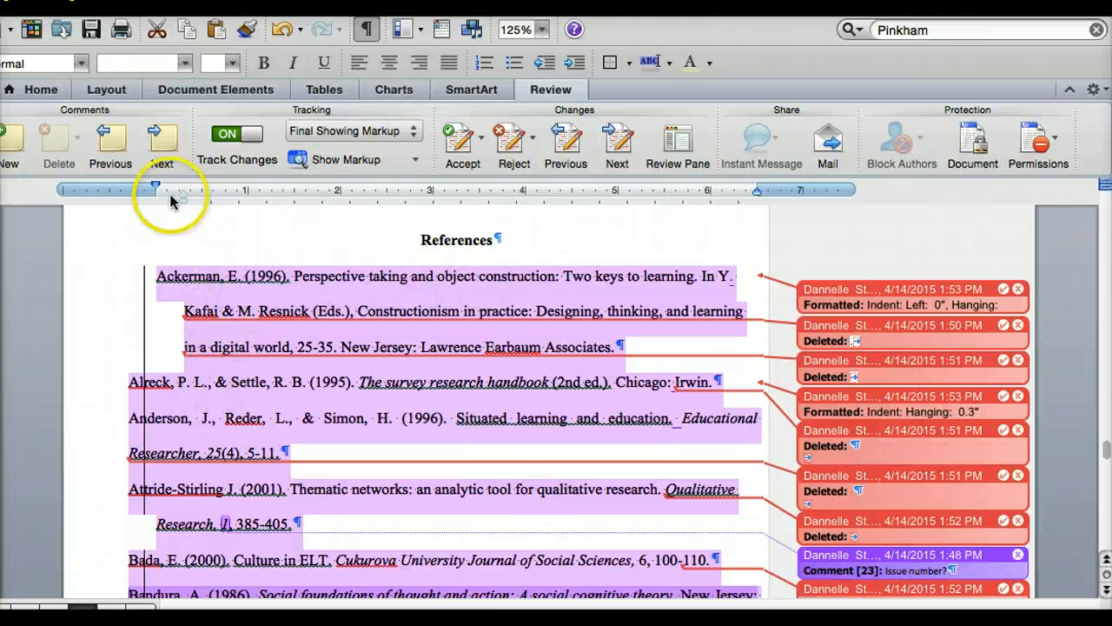
{"action": "left_click", "coordinate": [209, 425]}
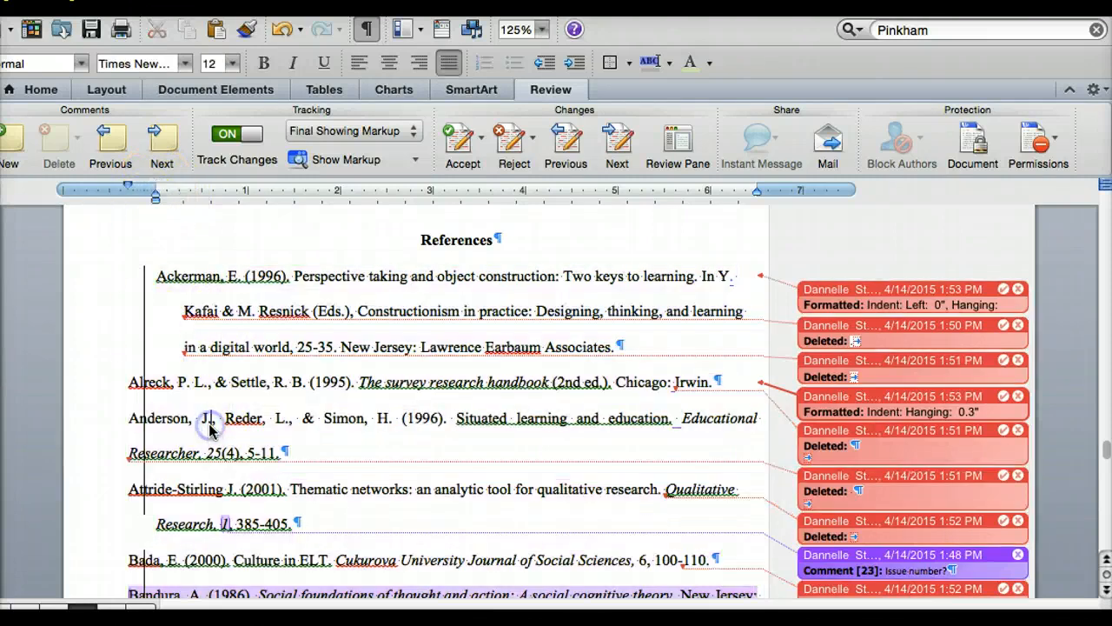
{"action": "left_click", "coordinate": [127, 380]}
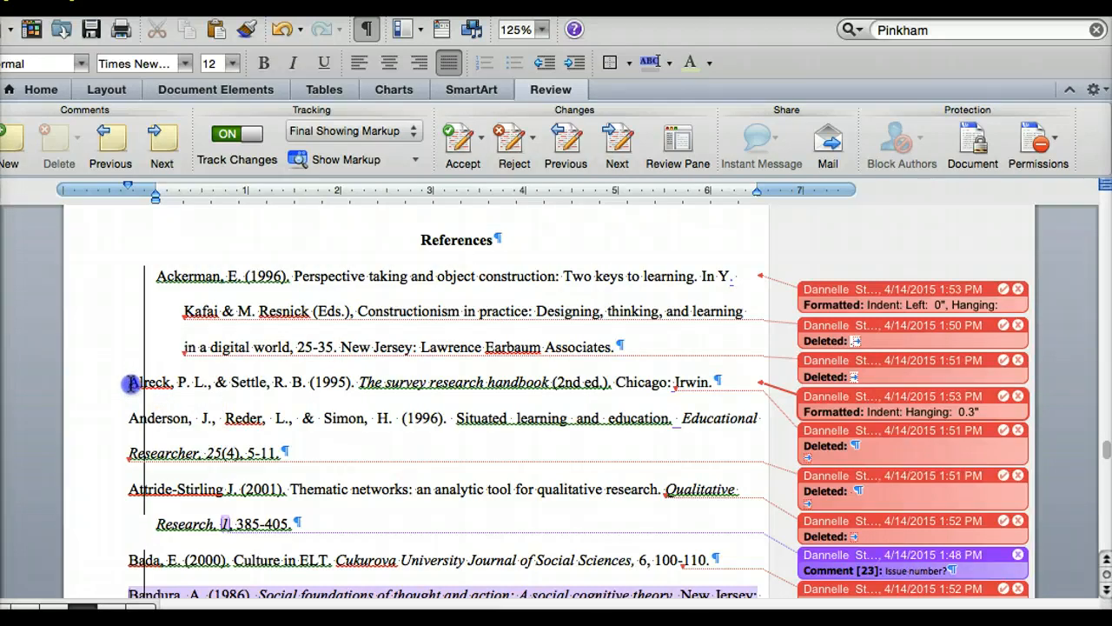
{"action": "left_click_drag", "start_coordinate": [128, 379], "coordinate": [131, 485]}
{"action": "left_click", "coordinate": [680, 513]}
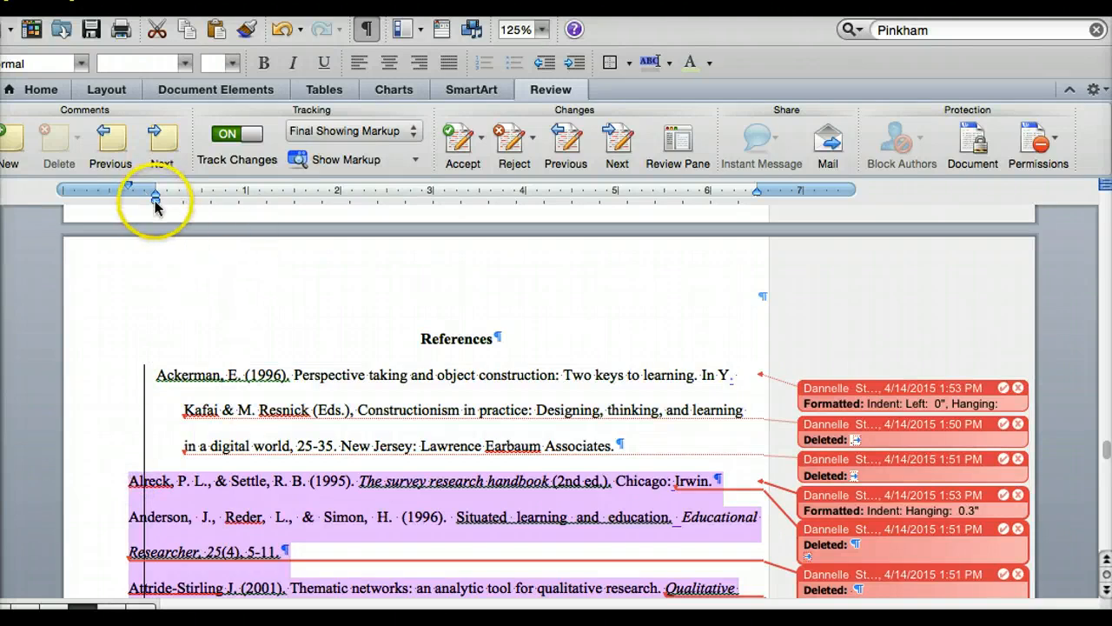
{"action": "left_click_drag", "start_coordinate": [155, 200], "coordinate": [182, 199]}
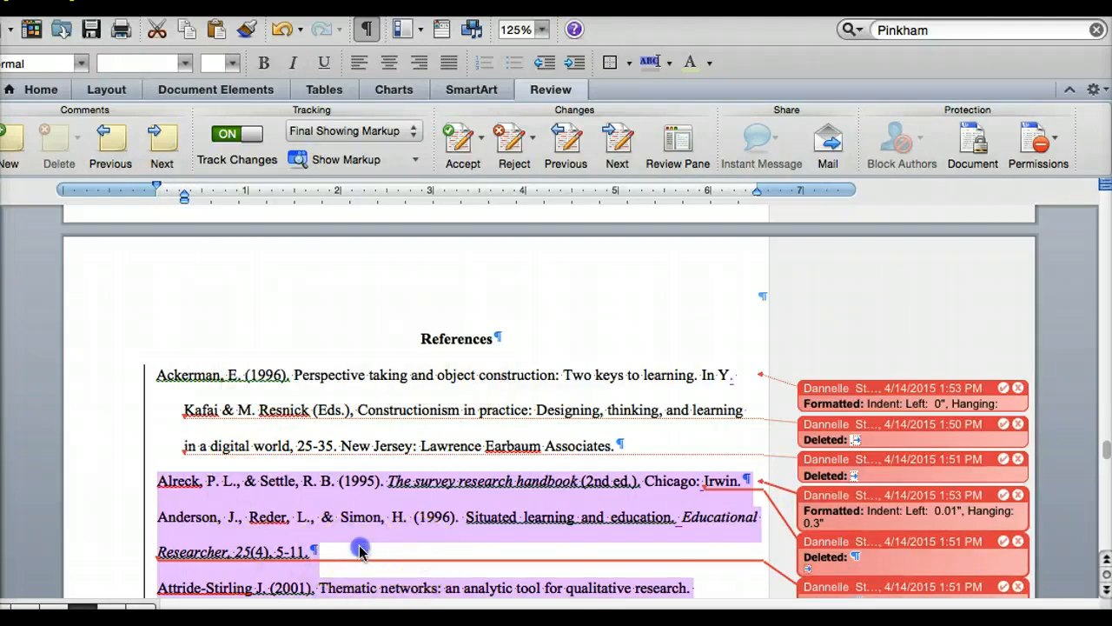
{"action": "left_click", "coordinate": [352, 551]}
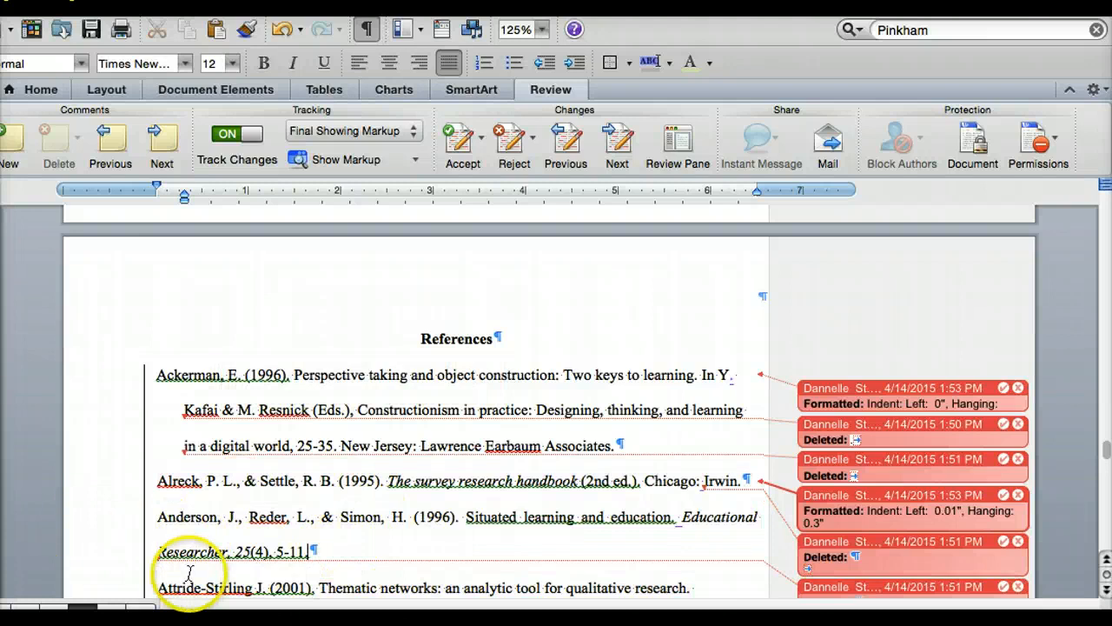
Step: Try to join "Researcher" to "Educational" in the third reference, restoring the deleted "l"
{"action": "left_click", "coordinate": [159, 545]}
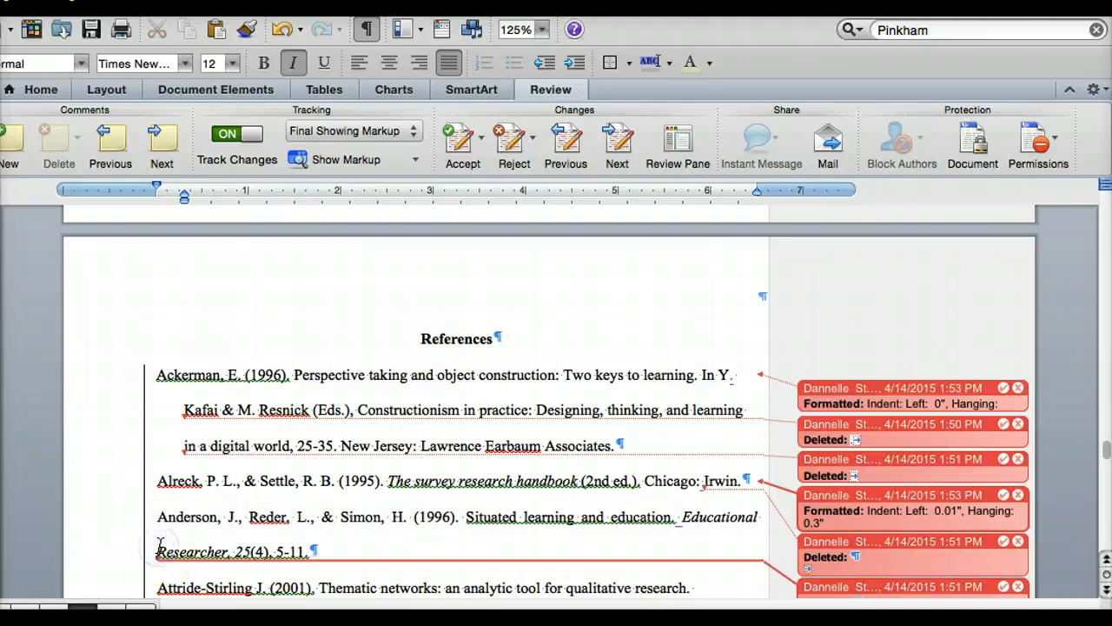
{"action": "key", "text": "BackSpace"}
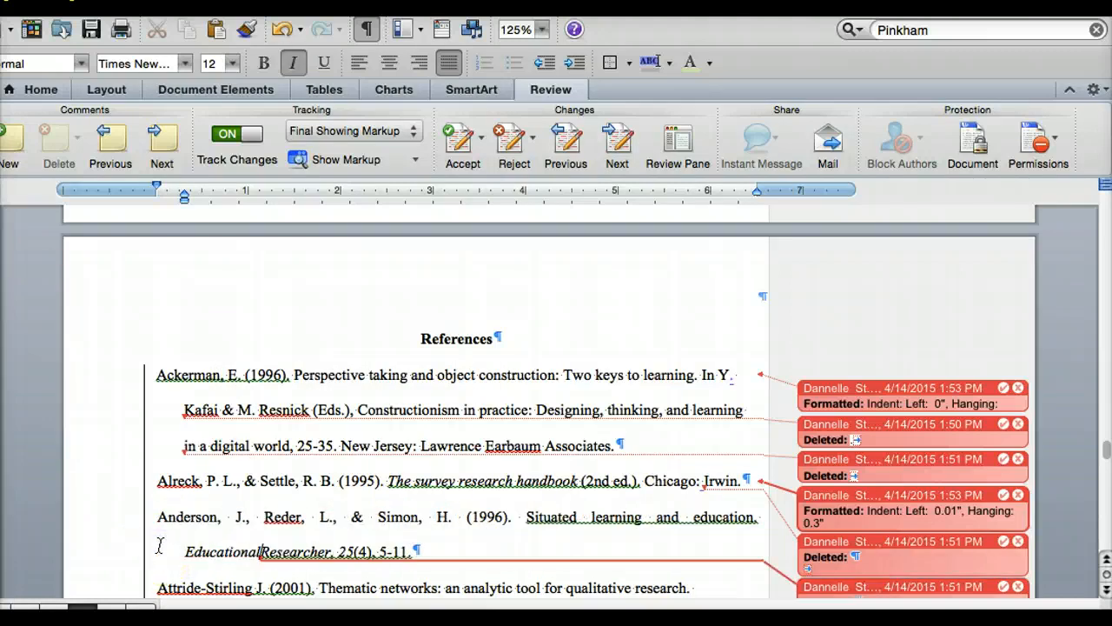
{"action": "key", "text": "BackSpace"}
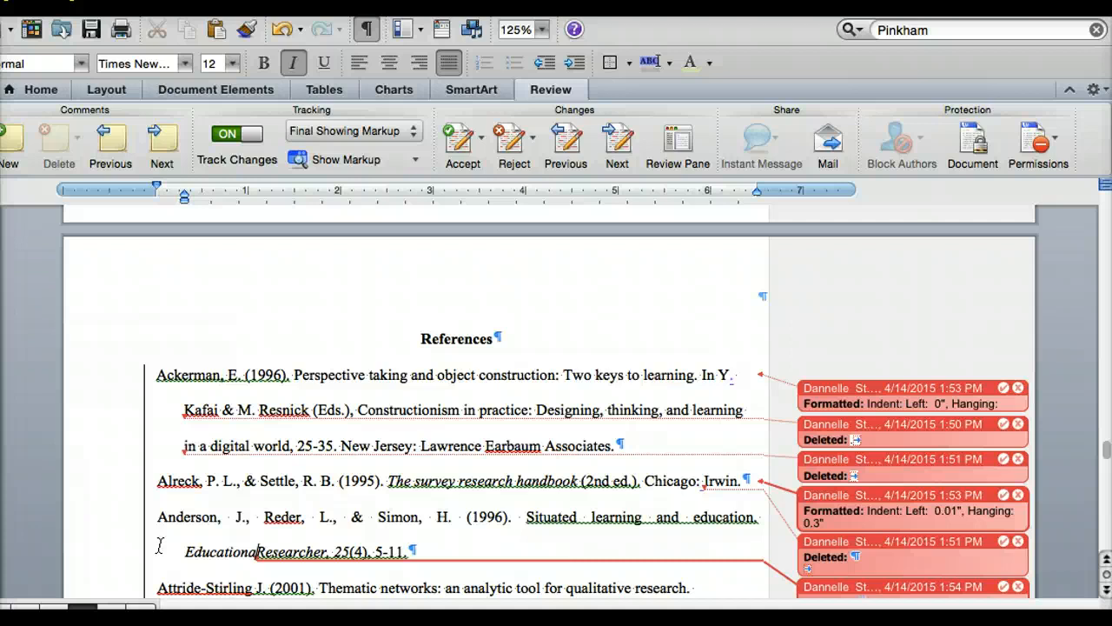
{"action": "type", "text": "l"}
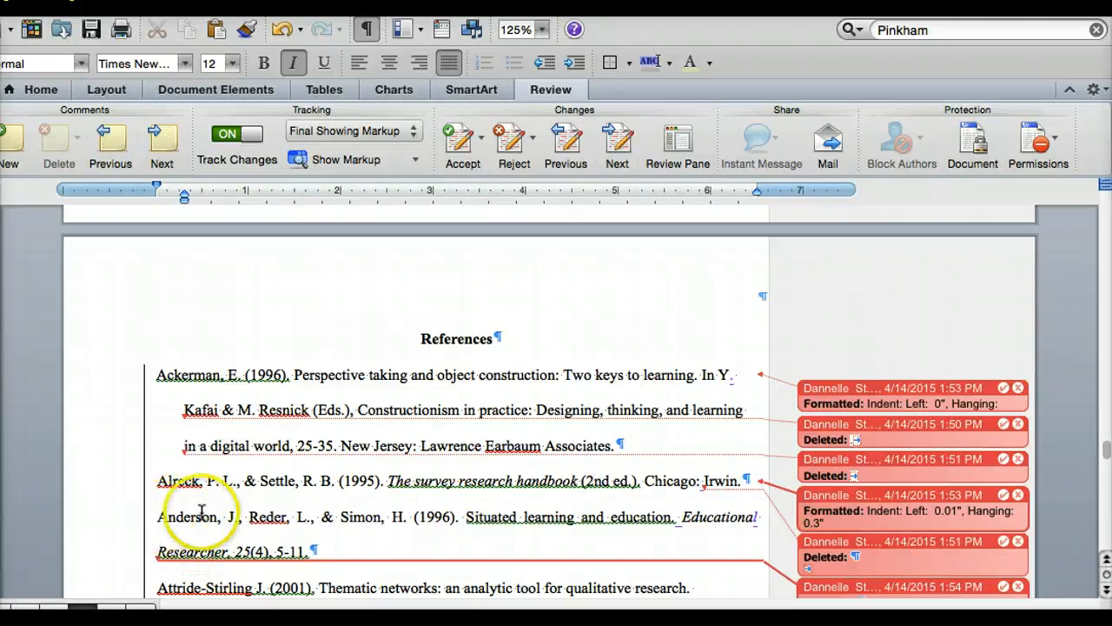
Step: Insert "(iss)" as an issue-number placeholder after volume 1 in the "Thematic networks" reference
{"action": "scroll", "coordinate": [438, 516], "scroll_direction": "down", "scroll_amount": 2}
{"action": "scroll", "coordinate": [438, 516], "scroll_direction": "down", "scroll_amount": 4}
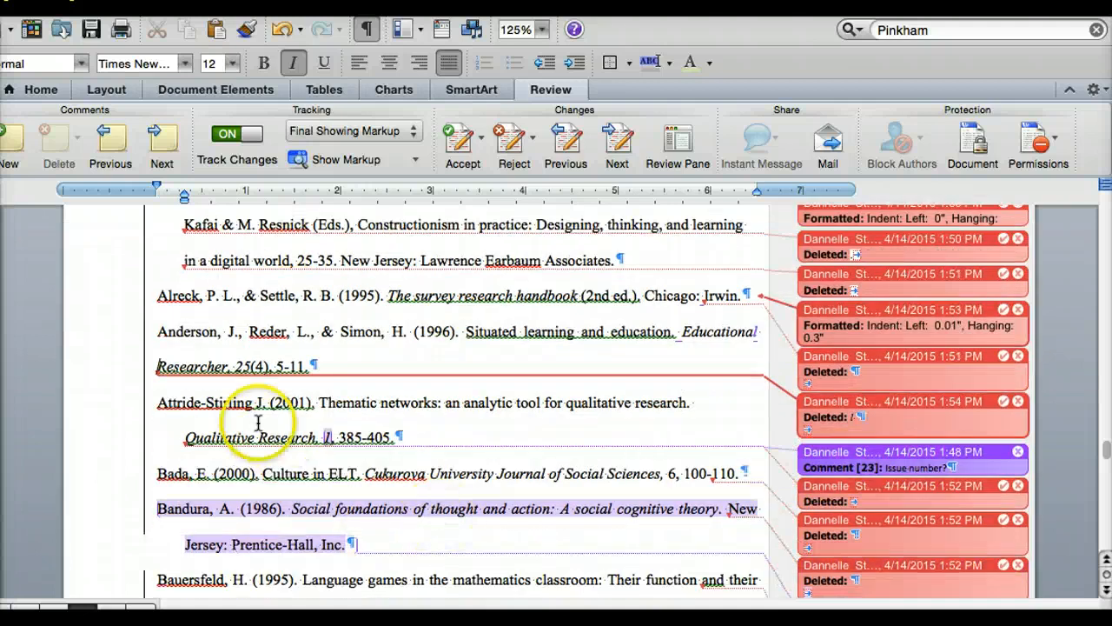
{"action": "left_click", "coordinate": [333, 441]}
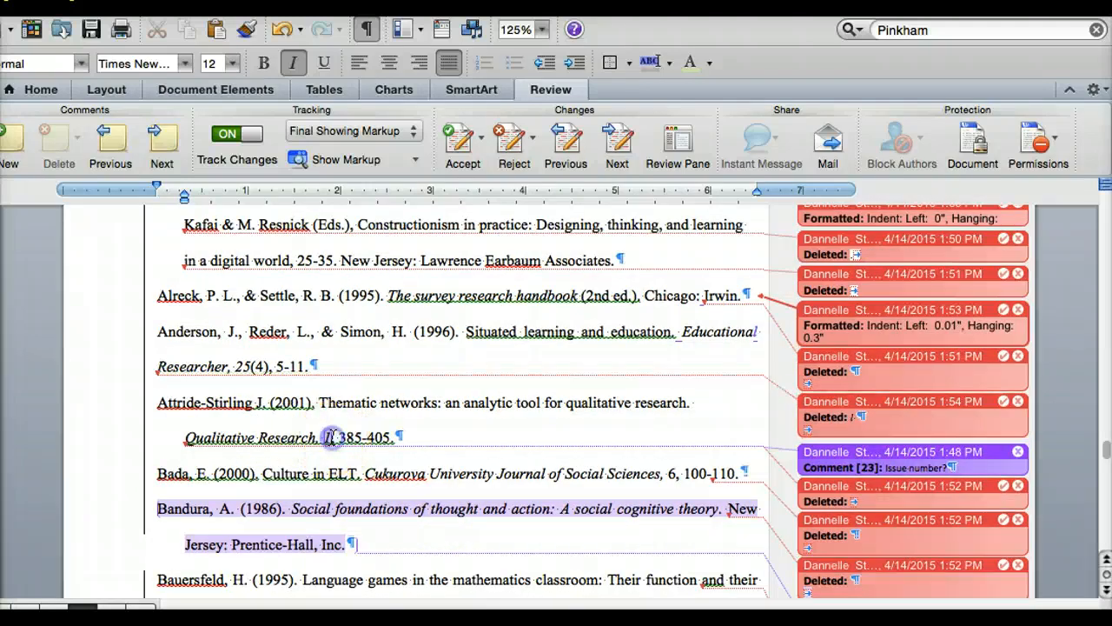
{"action": "type", "text": "(iss)"}
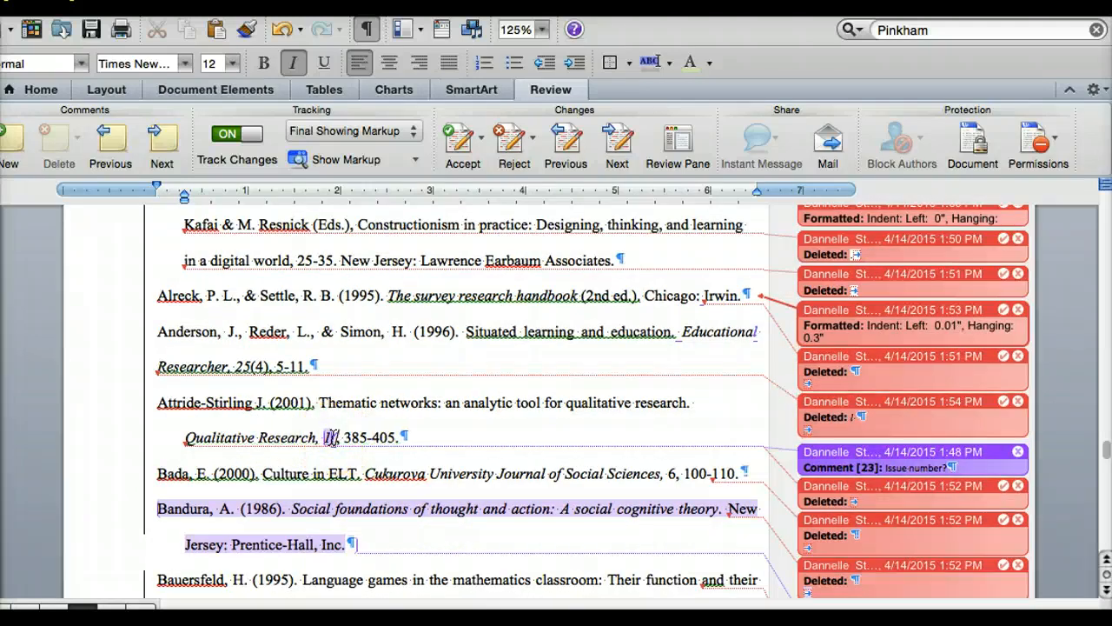
Step: Complete the issue-number placeholder after volume 1 in the "Thematic networks" reference so it reads "(issue #)"
{"action": "type", "text": "ue #)"}
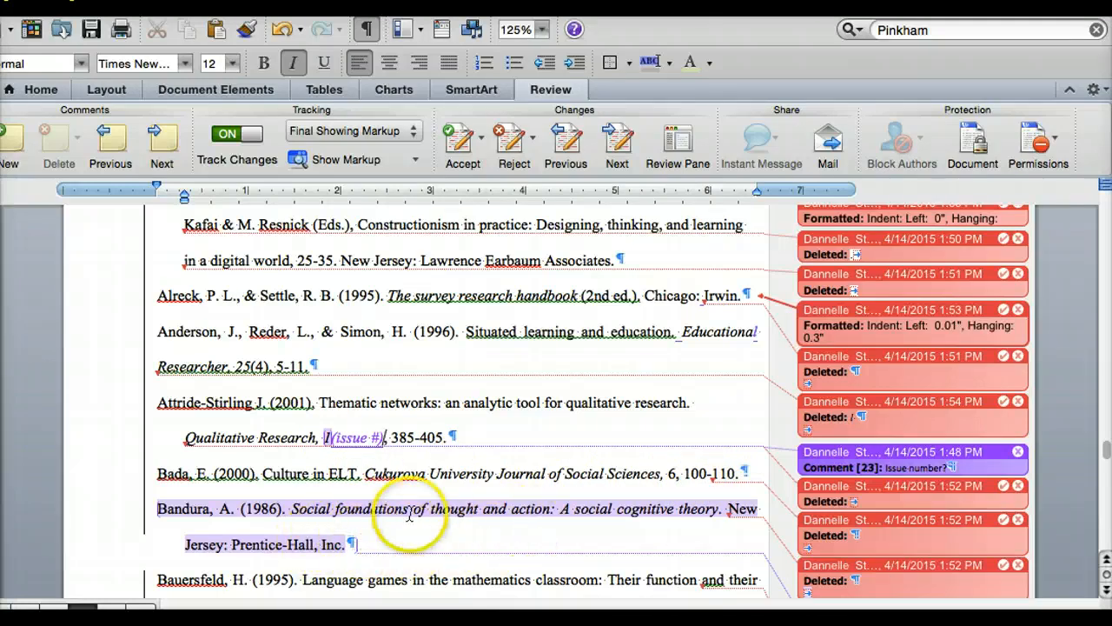
{"action": "scroll", "coordinate": [404, 519], "scroll_direction": "down", "scroll_amount": 5}
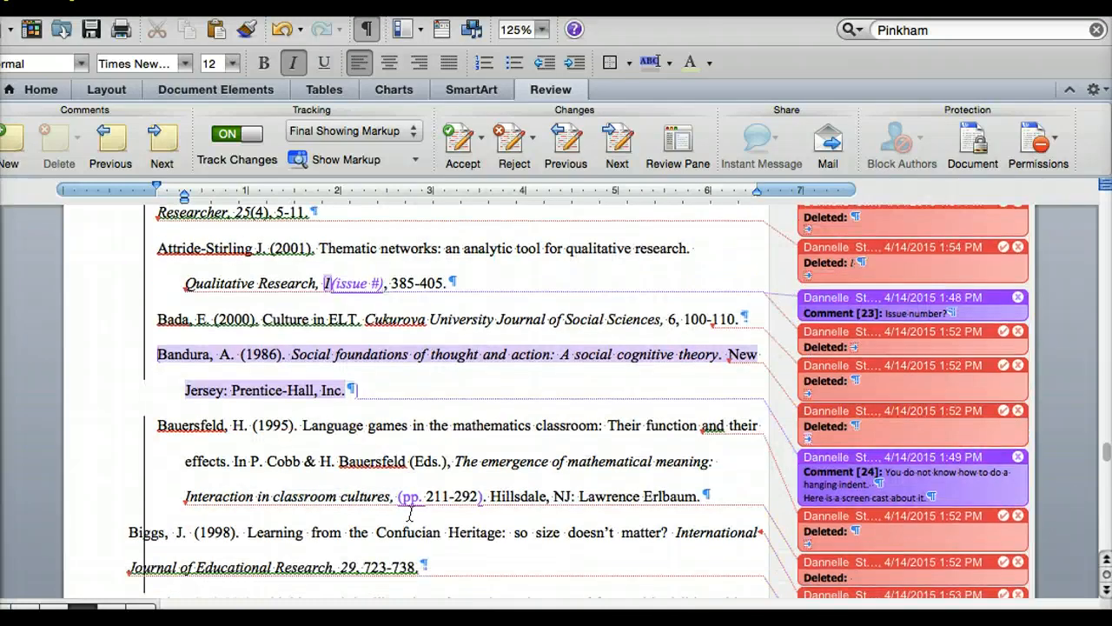
{"action": "scroll", "coordinate": [418, 440], "scroll_direction": "up", "scroll_amount": 3}
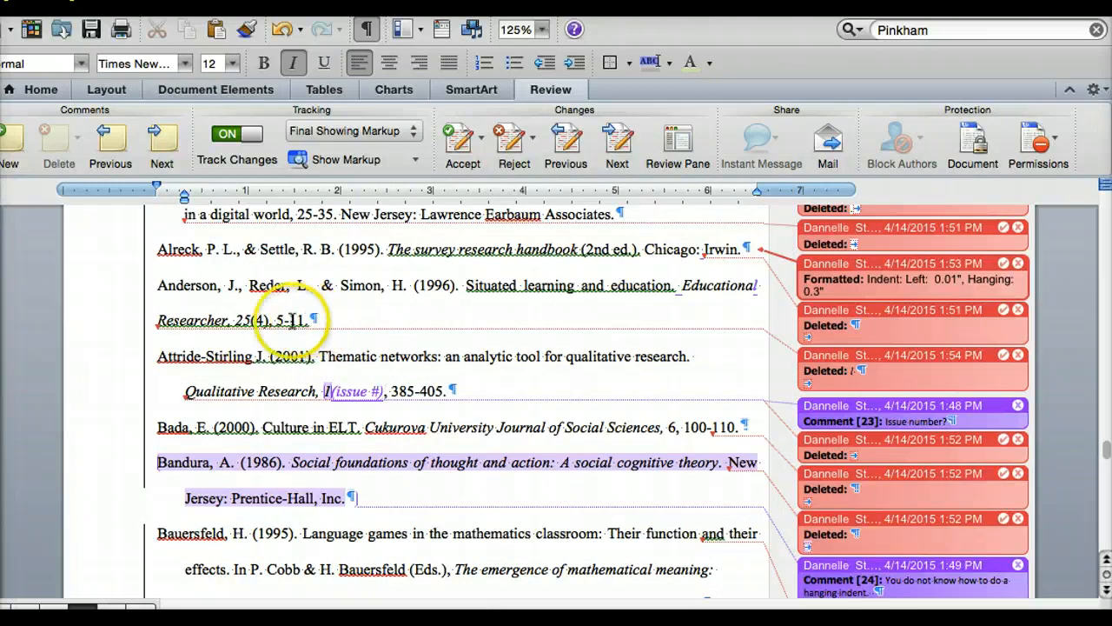
Step: Remove the special indentation from the "Situated learning and education" reference by setting it to (none)
{"action": "left_click", "coordinate": [249, 322]}
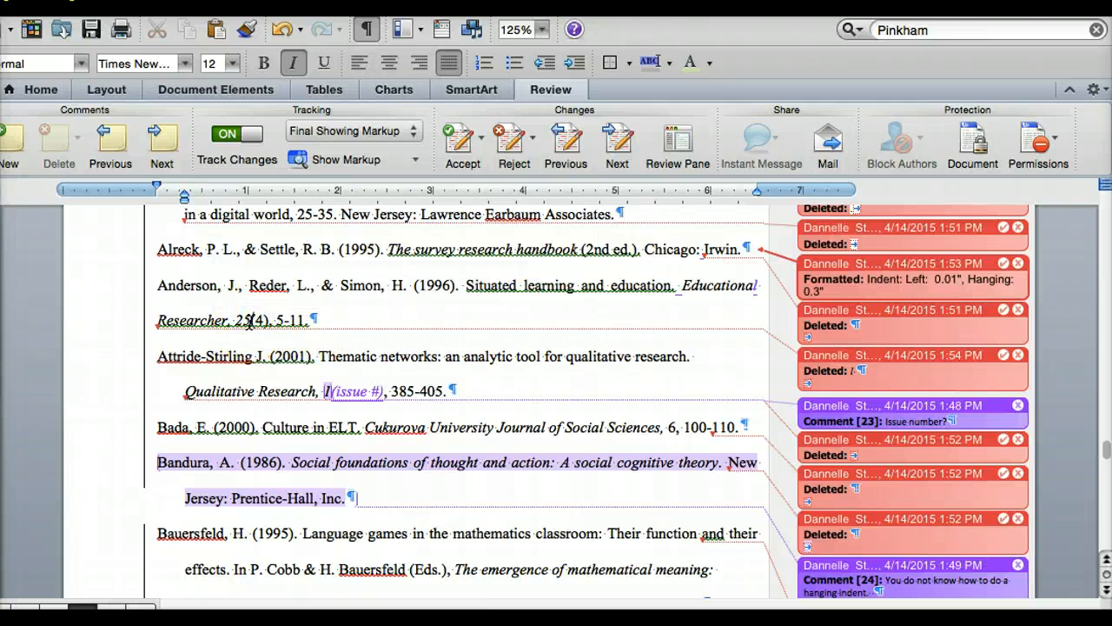
{"action": "left_click", "coordinate": [263, 427]}
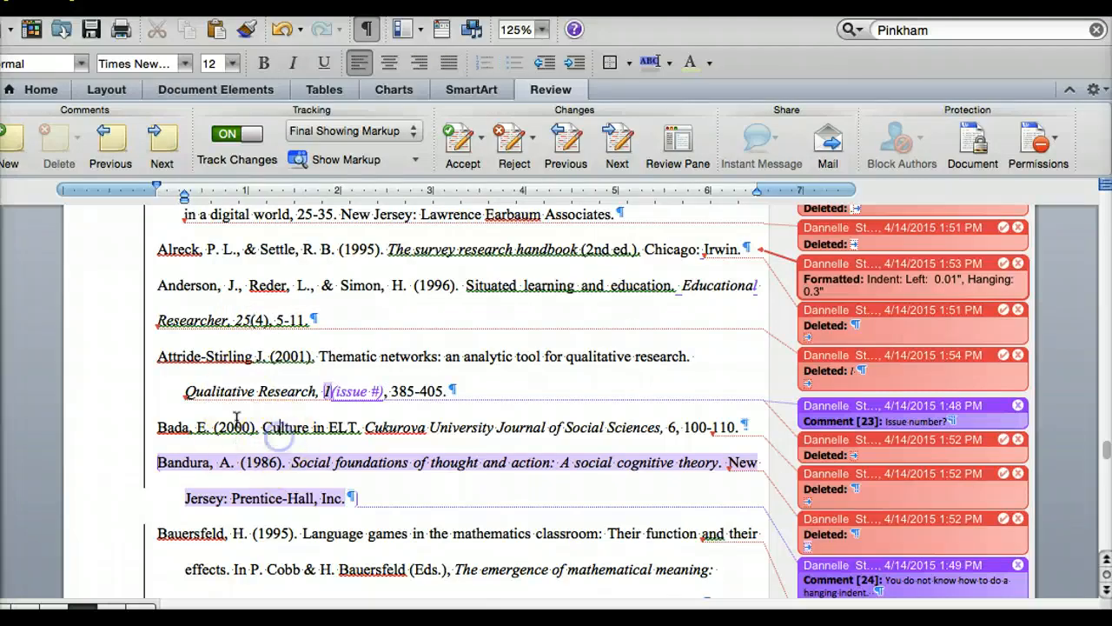
{"action": "left_click_drag", "start_coordinate": [151, 287], "coordinate": [318, 320]}
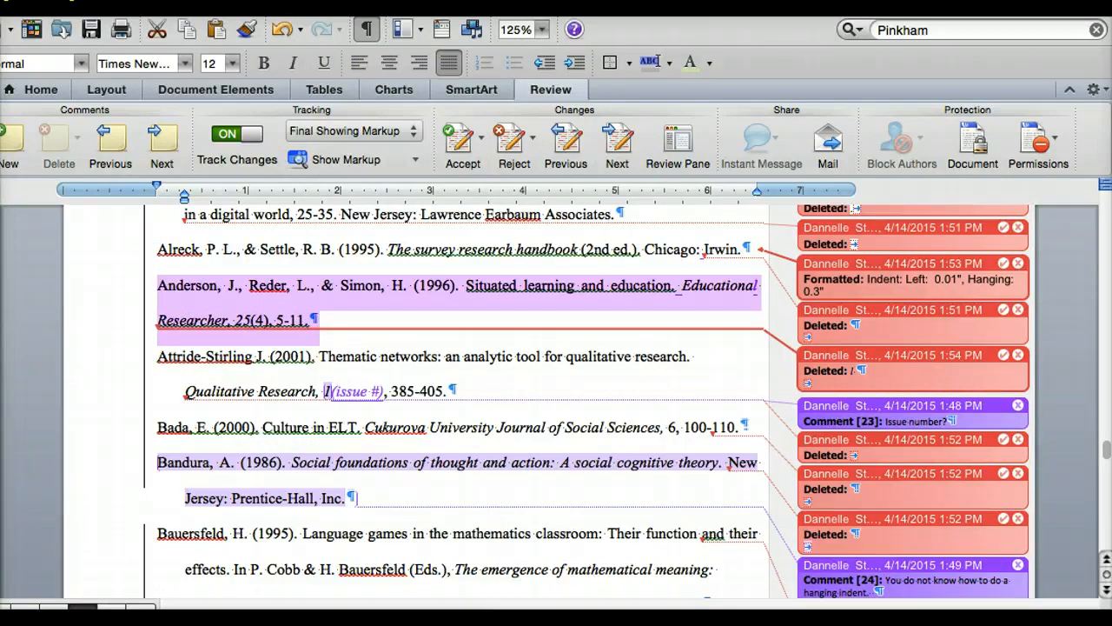
{"action": "left_click", "coordinate": [296, 2]}
{"action": "left_click", "coordinate": [333, 19]}
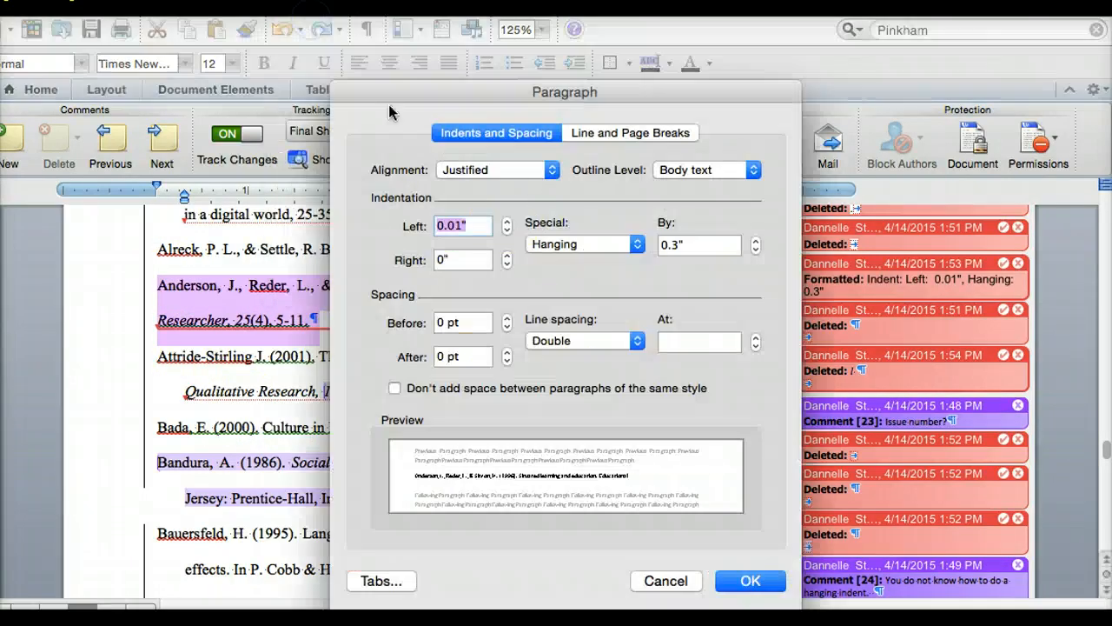
{"action": "left_click", "coordinate": [629, 244]}
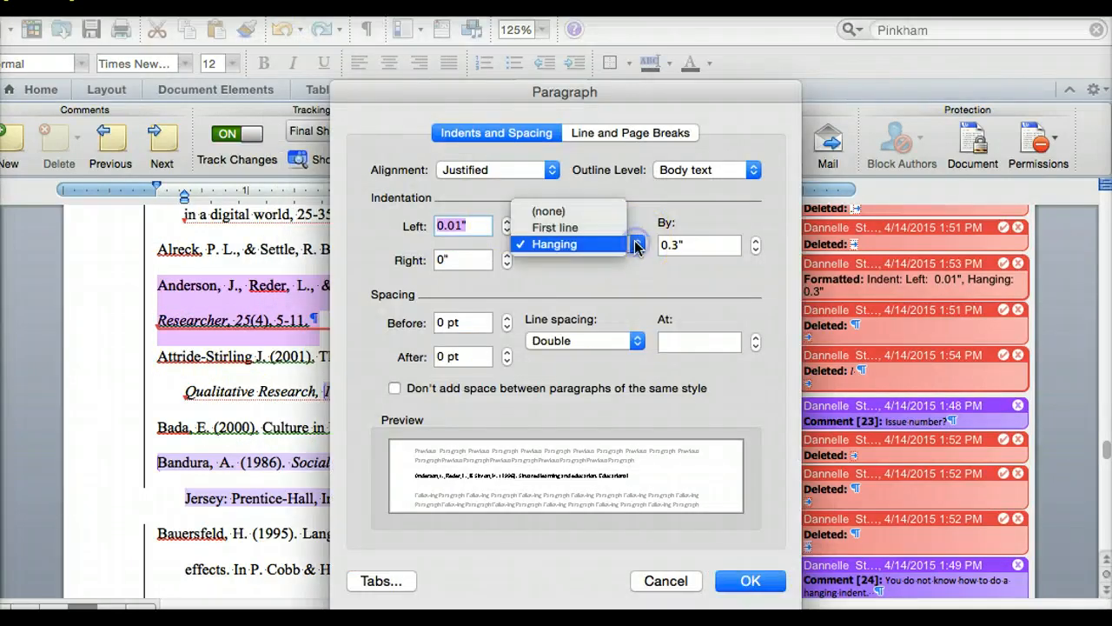
{"action": "left_click", "coordinate": [549, 211]}
{"action": "left_click", "coordinate": [756, 580]}
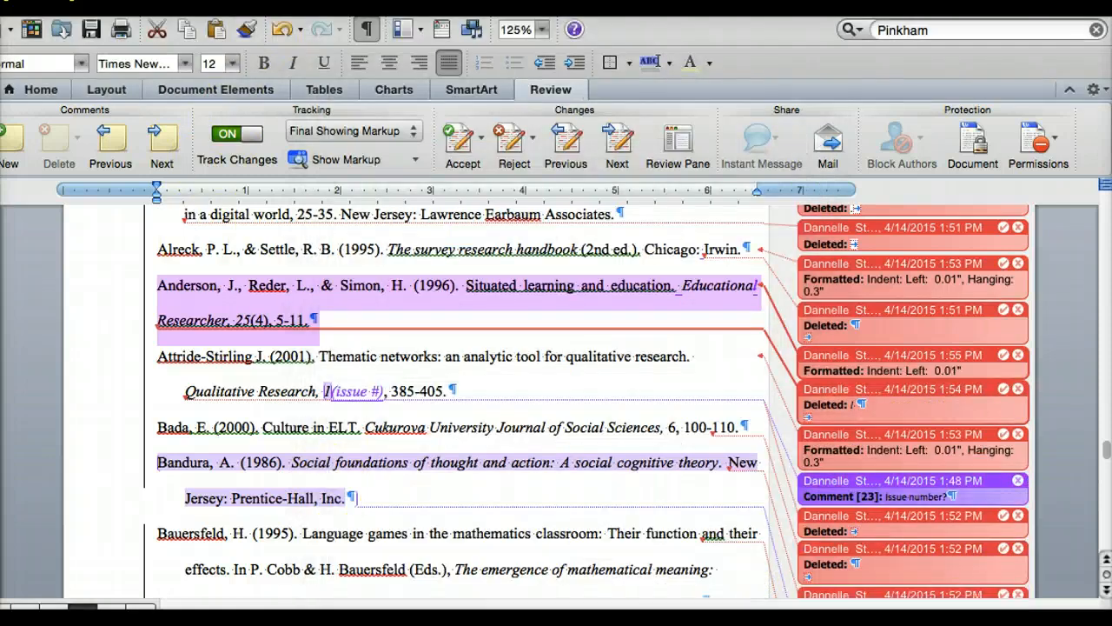
Step: Try to reapply a 0.3" hanging indent to the "Situated learning and education" reference
{"action": "left_click", "coordinate": [228, 1]}
{"action": "mouse_move", "coordinate": [299, 1]}
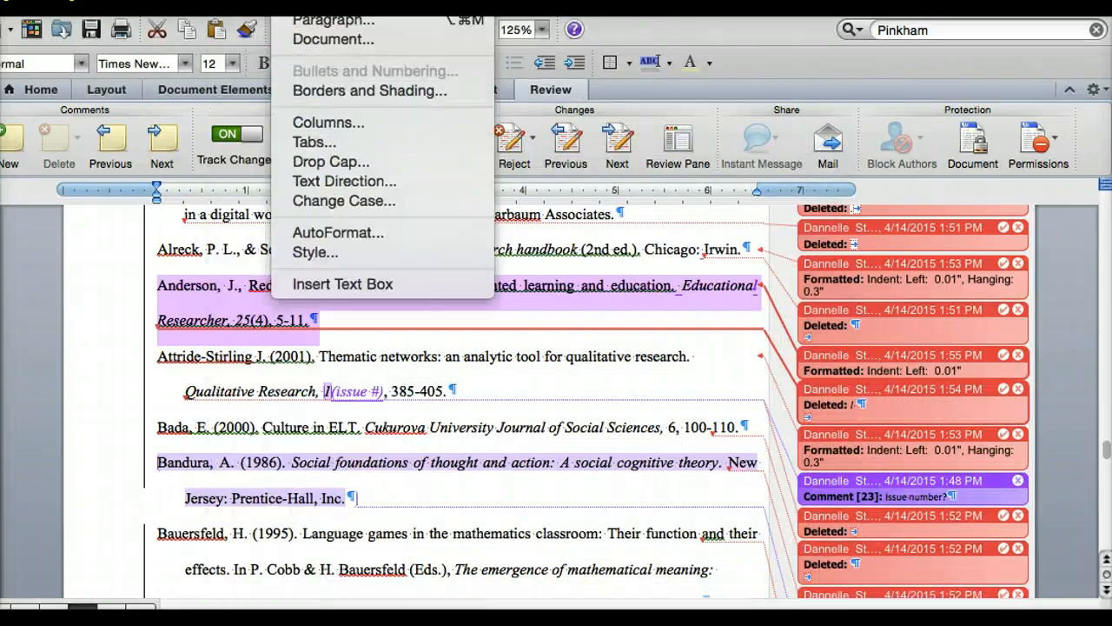
{"action": "left_click", "coordinate": [319, 24]}
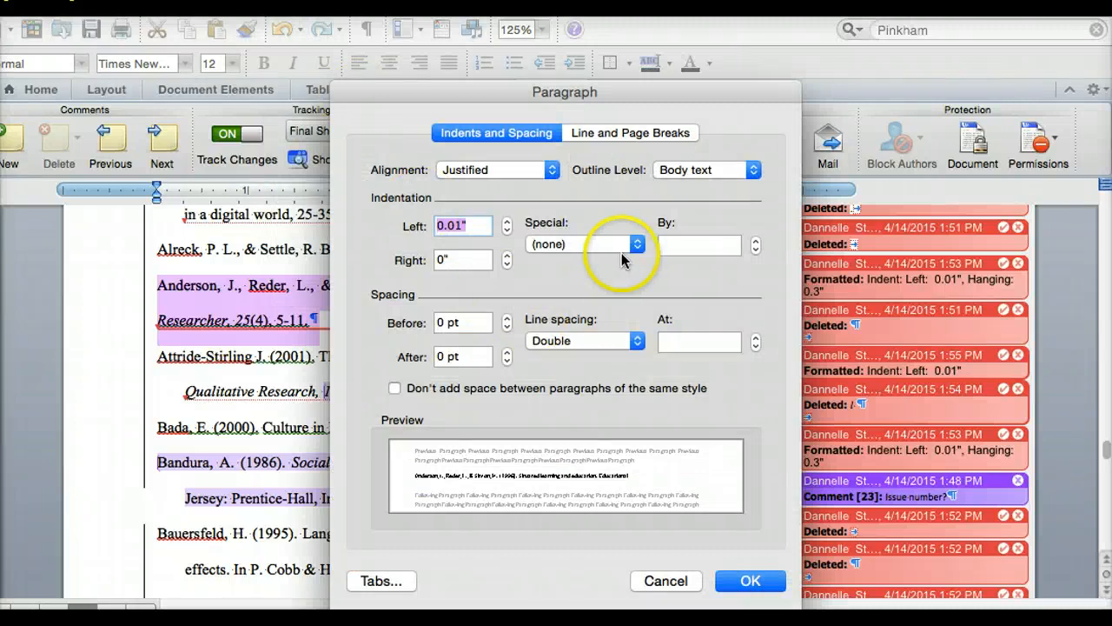
{"action": "left_click", "coordinate": [640, 247]}
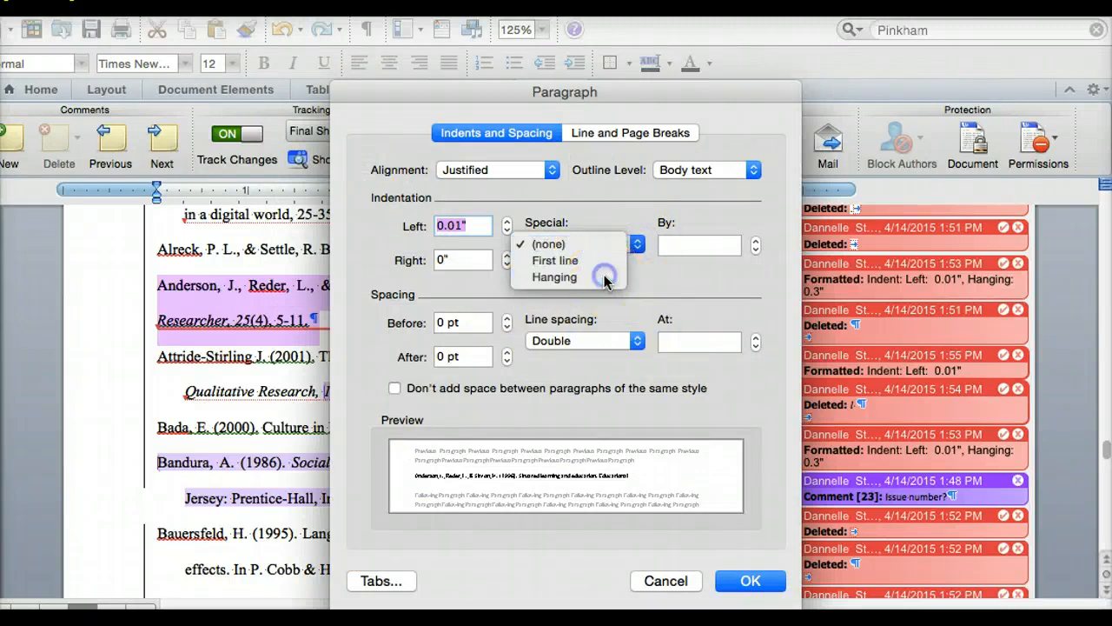
{"action": "left_click", "coordinate": [604, 276]}
{"action": "left_click", "coordinate": [751, 580]}
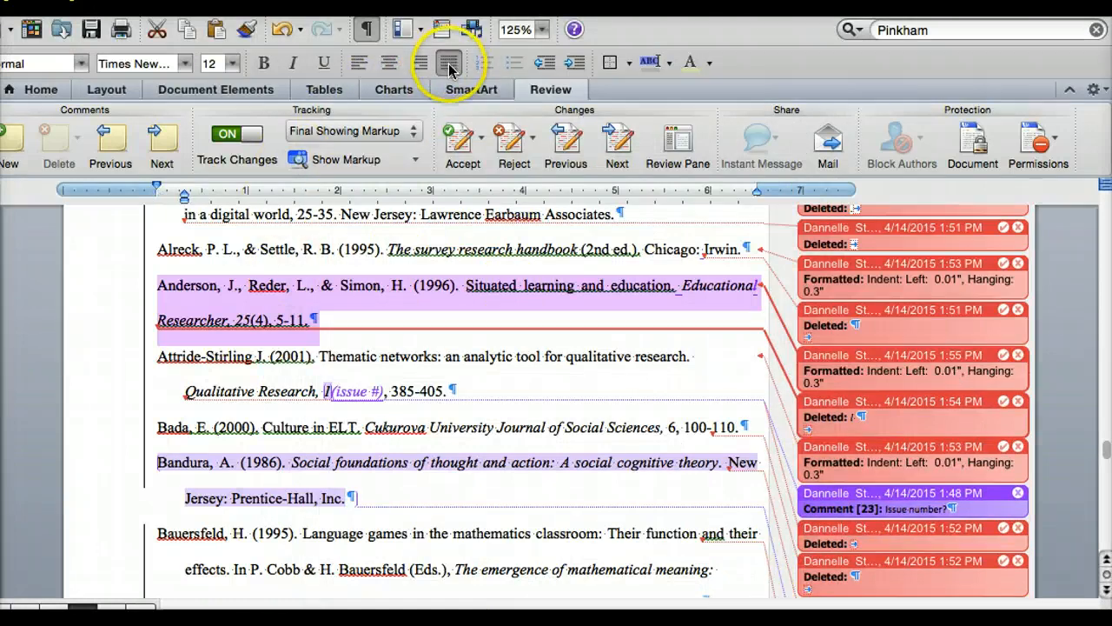
Step: Left-align the "Situated learning and education" reference and reapply its paragraph settings with the 0.3" hanging indent
{"action": "left_click", "coordinate": [357, 65]}
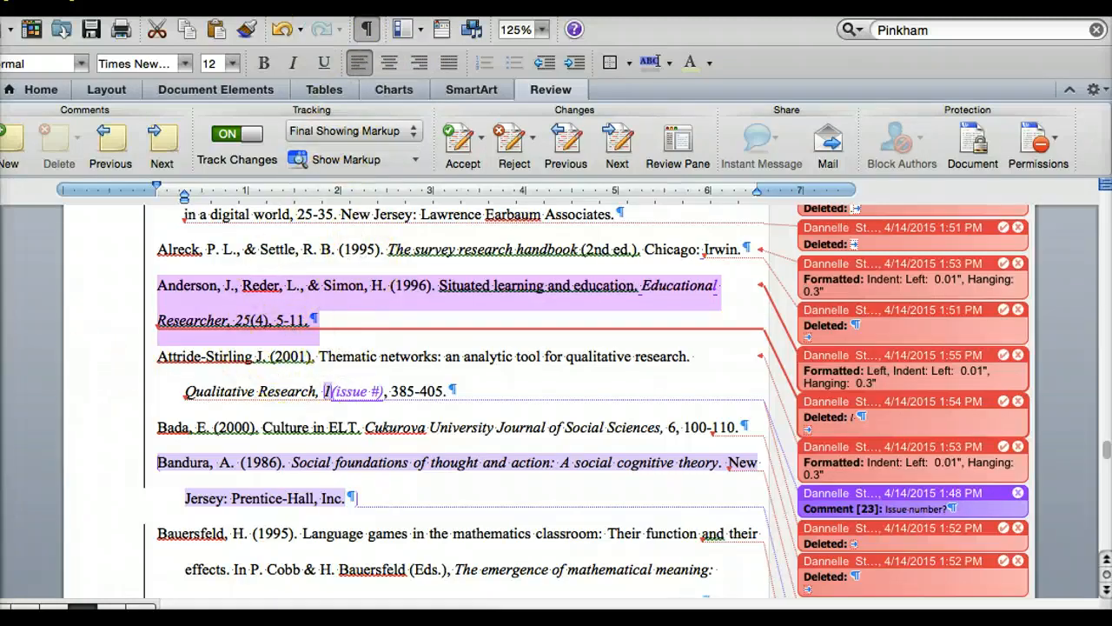
{"action": "left_click", "coordinate": [297, 2]}
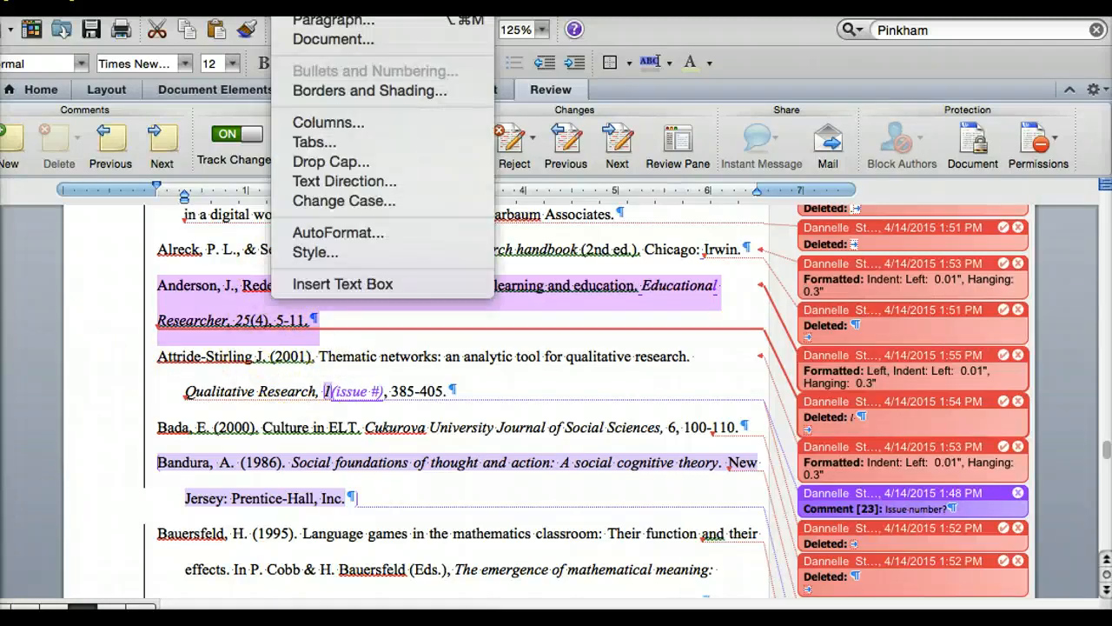
{"action": "left_click", "coordinate": [314, 17]}
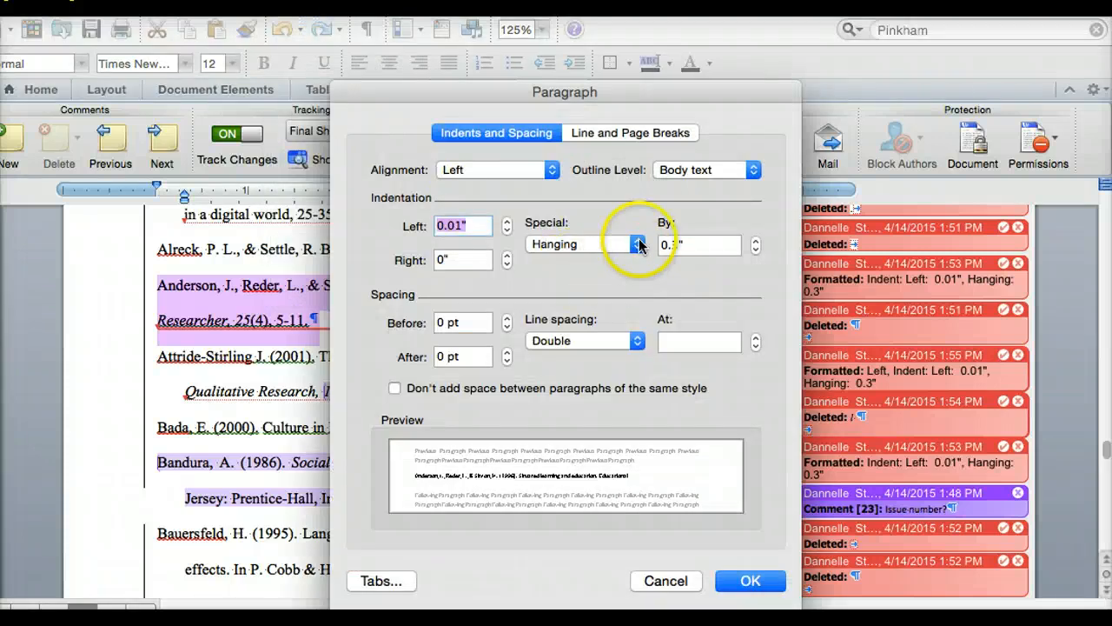
{"action": "left_click", "coordinate": [753, 579]}
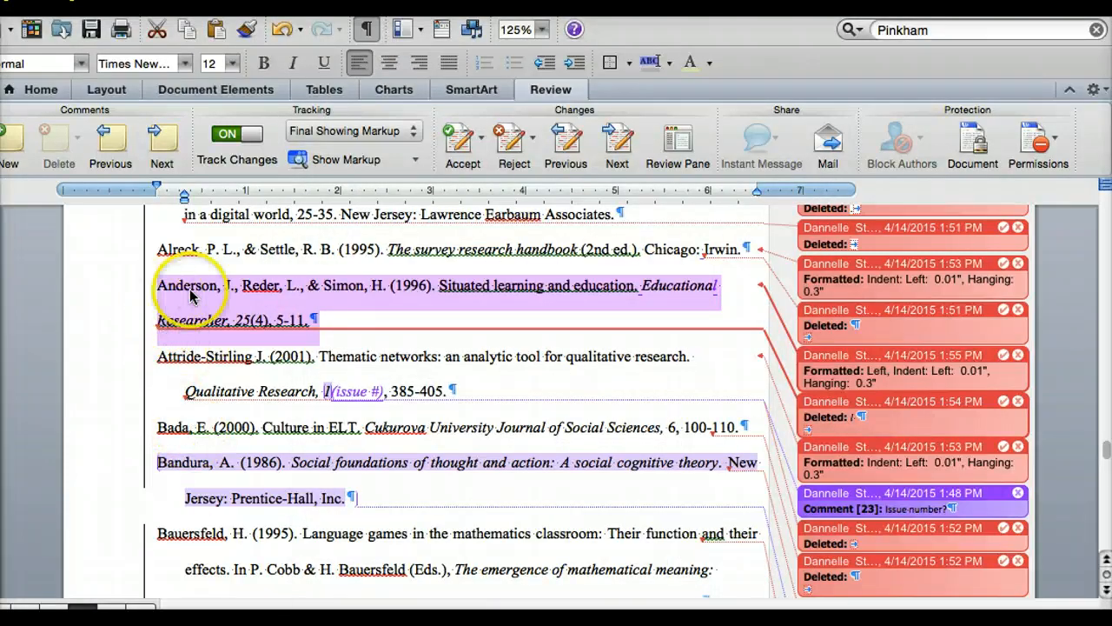
Step: Retype the reference below "The survey research handbook" as a new paragraph: authors, (1996), "Situated learning and education. Educational Researcher, 25(4), 5-11."
{"action": "left_click", "coordinate": [742, 250]}
{"action": "key", "text": "Return"}
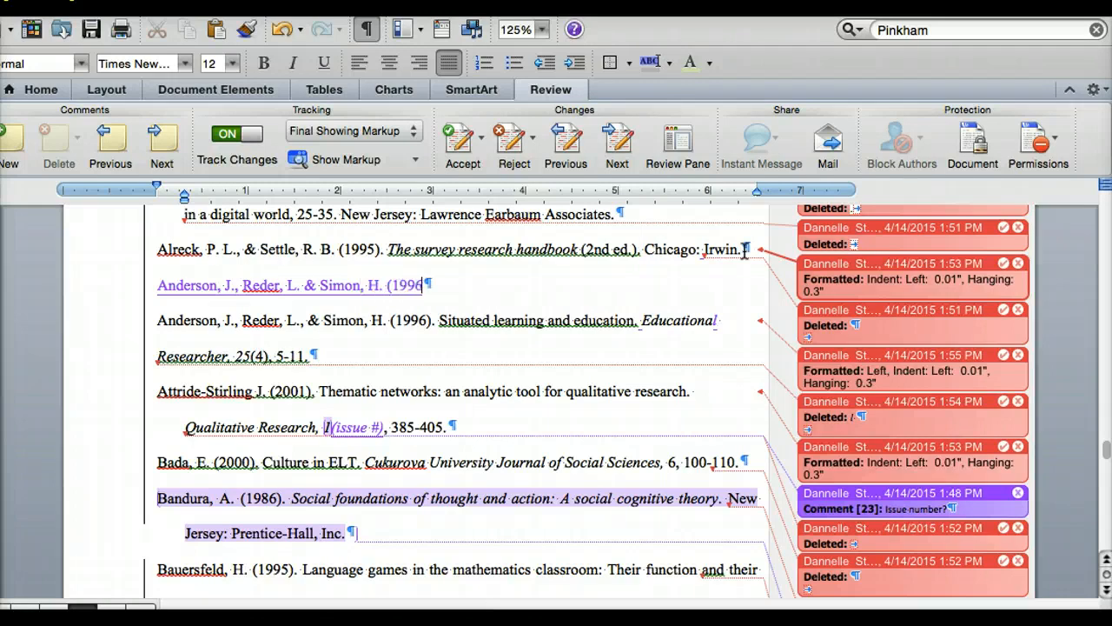
{"action": "type", "text": "Situated learning and"}
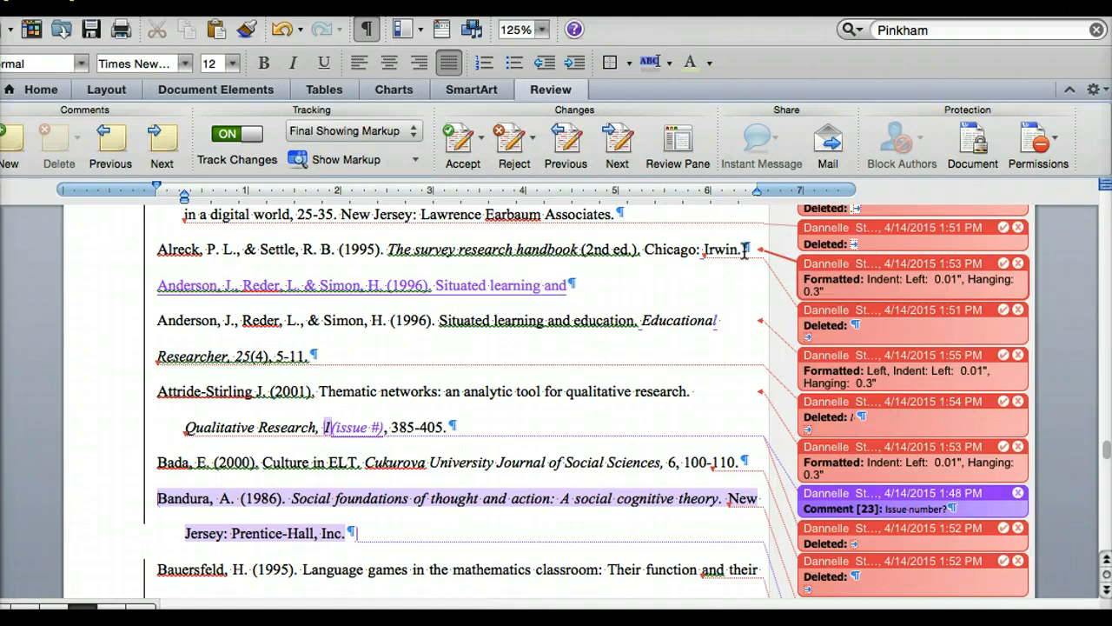
{"action": "type", "text": "education. Educ"}
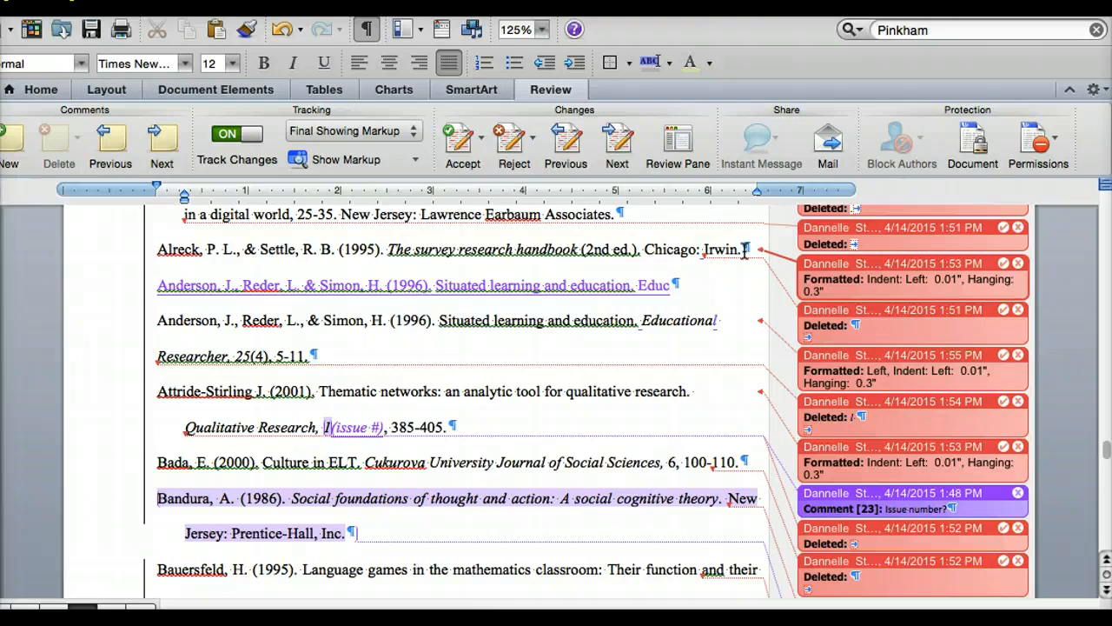
{"action": "type", "text": "ational Res"}
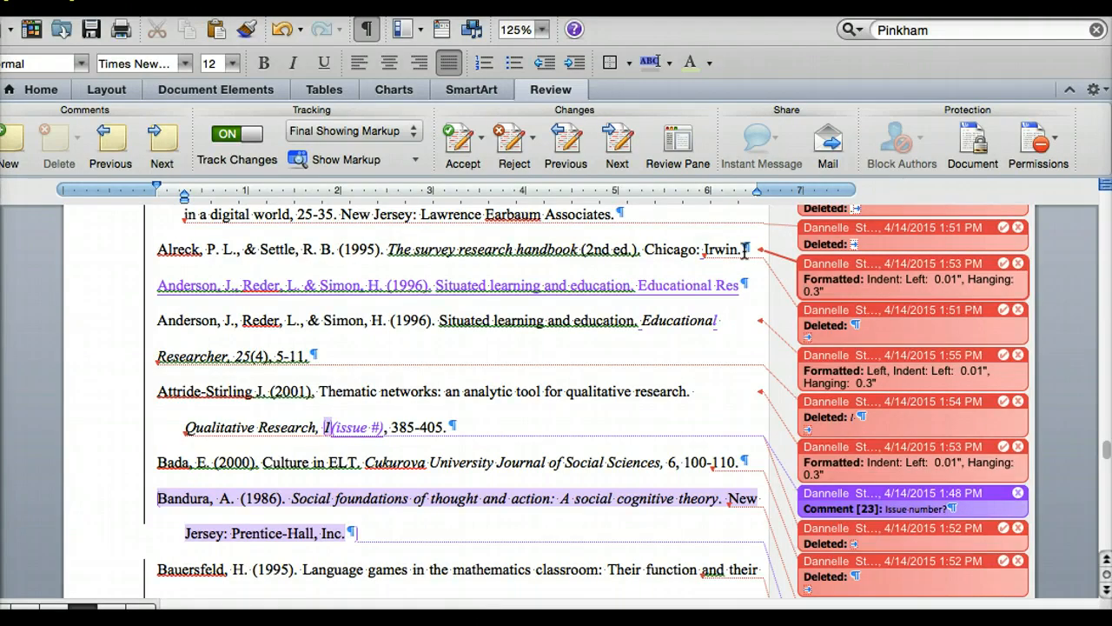
{"action": "type", "text": "earcher, 25(4), 5-11."}
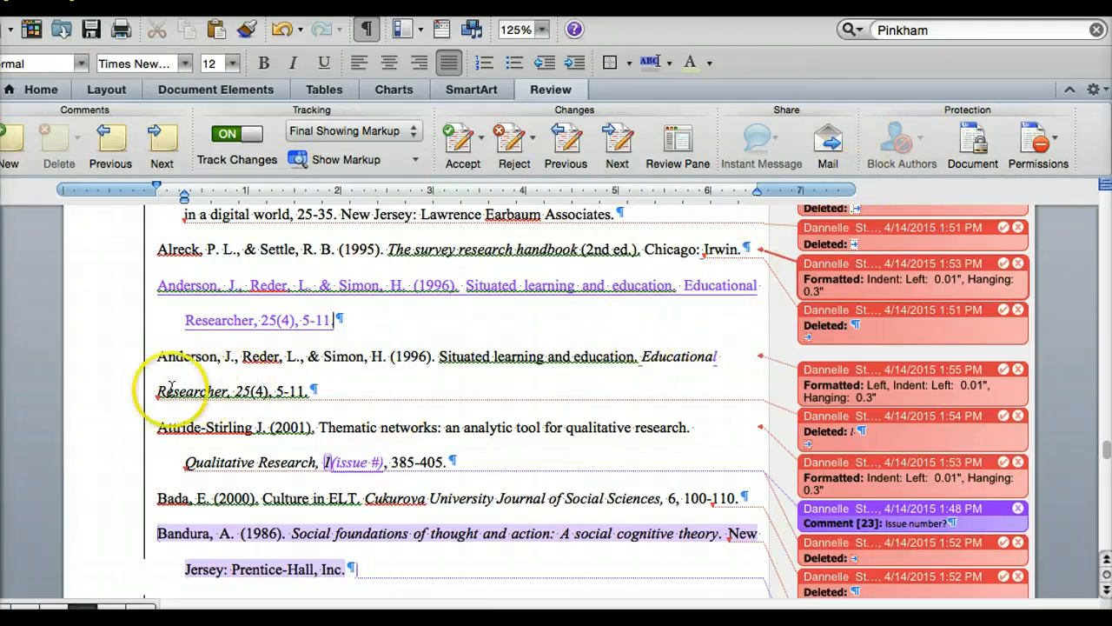
Step: Delete the original "Situated learning and education" reference and italicize "Educational Researcher, 25" in the retyped one
{"action": "mouse_move", "coordinate": [157, 357]}
{"action": "left_mouse_down"}
{"action": "mouse_move", "coordinate": [189, 391]}
{"action": "mouse_move", "coordinate": [368, 356]}
{"action": "mouse_move", "coordinate": [345, 388]}
{"action": "mouse_move", "coordinate": [359, 380]}
{"action": "mouse_move", "coordinate": [314, 393]}
{"action": "mouse_move", "coordinate": [170, 382]}
{"action": "mouse_move", "coordinate": [155, 369]}
{"action": "left_mouse_up"}
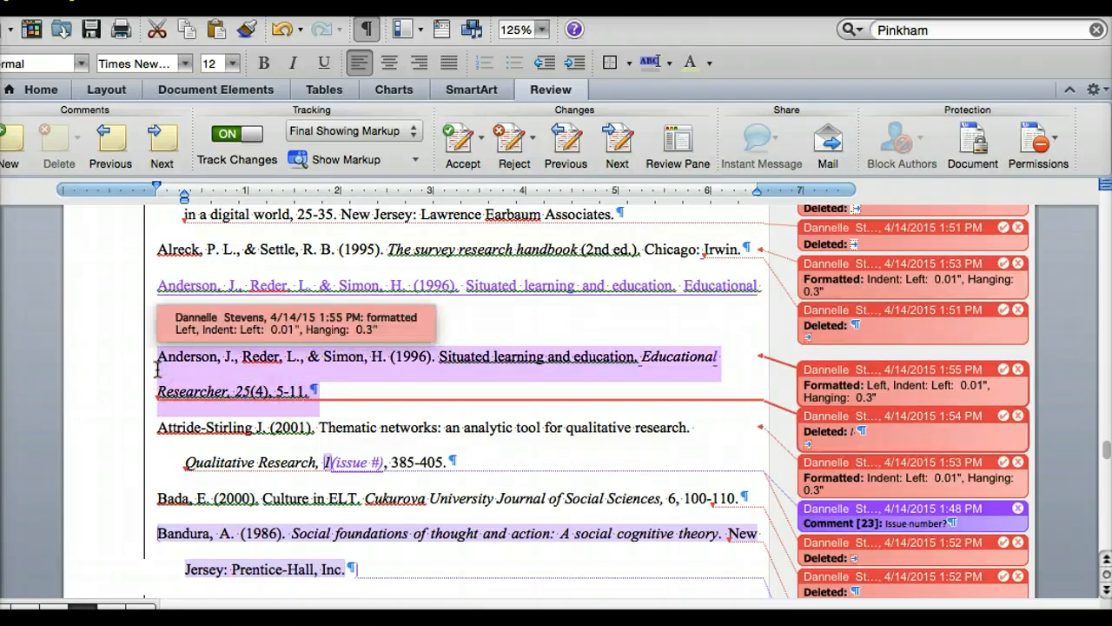
{"action": "key", "text": "BackSpace"}
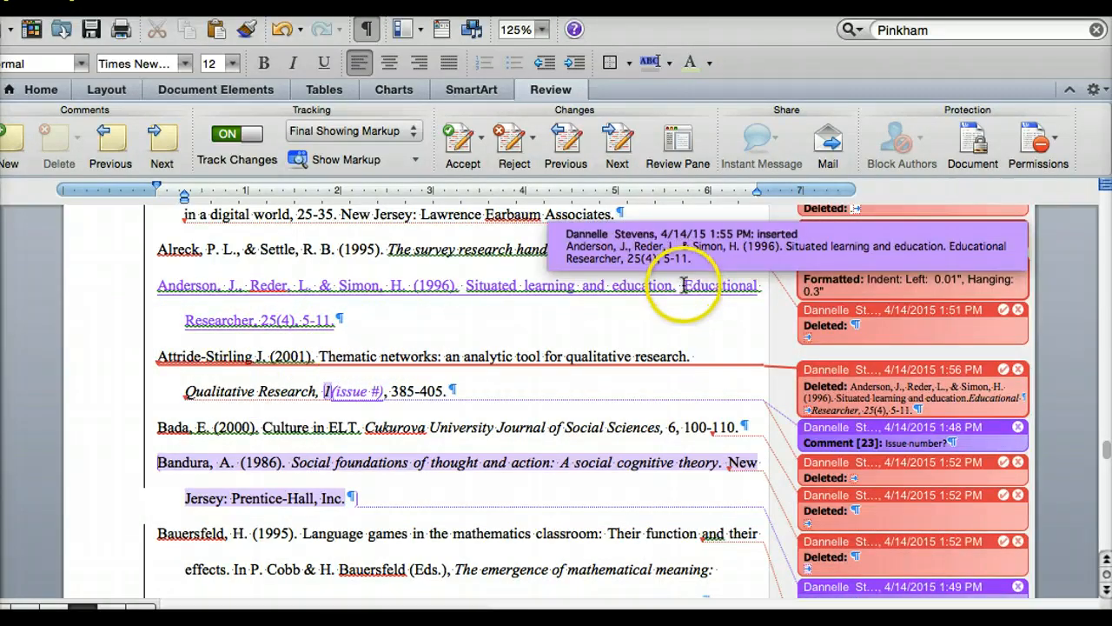
{"action": "left_click_drag", "start_coordinate": [683, 285], "coordinate": [269, 318]}
{"action": "key", "text": "super+i"}
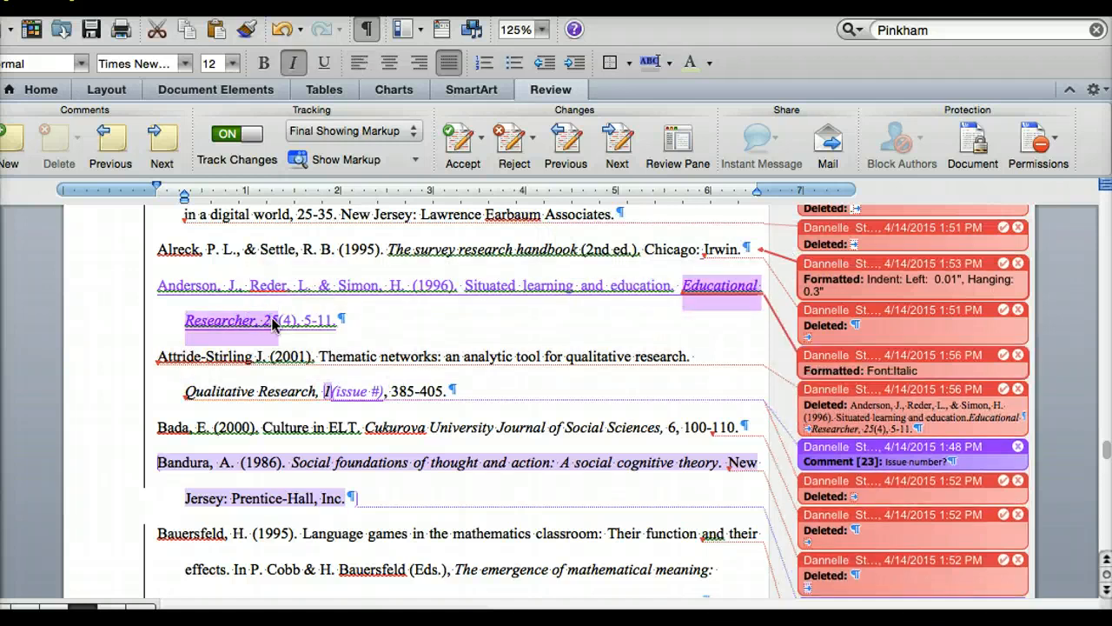
{"action": "left_click", "coordinate": [571, 355]}
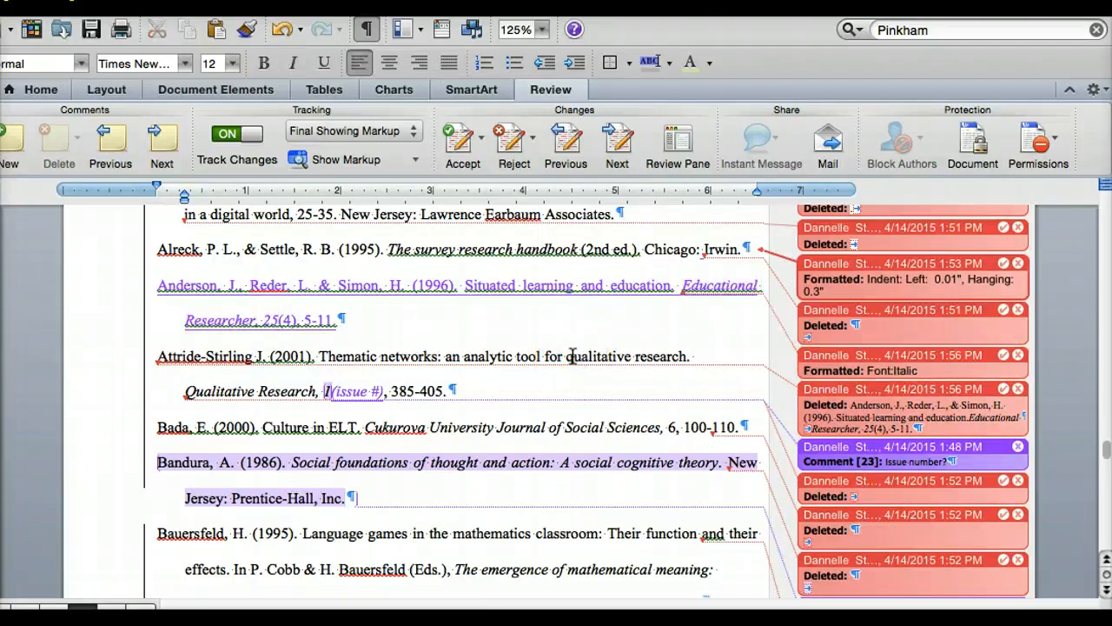